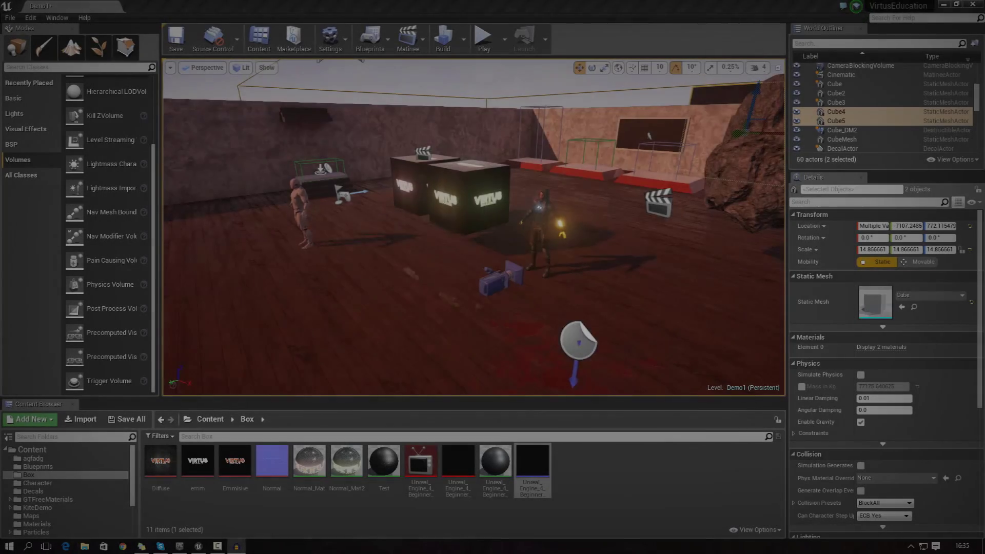
Play-test the level and run the character across the courtyard to the doorway in the far wall.
{"action": "key", "text": "w"}
{"action": "right_click_drag", "start_coordinate": [474, 227], "coordinate": [543, 223]}
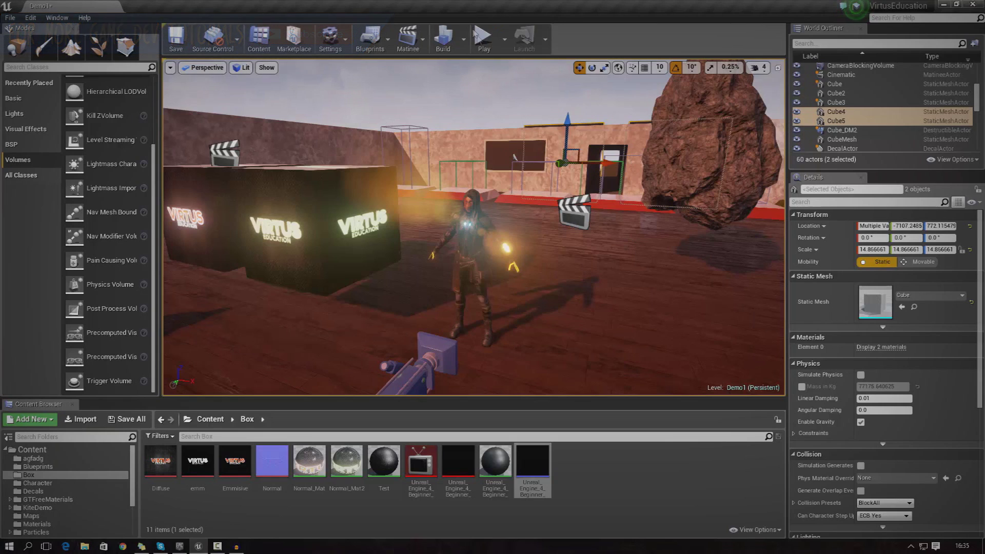
{"action": "left_click", "coordinate": [494, 50]}
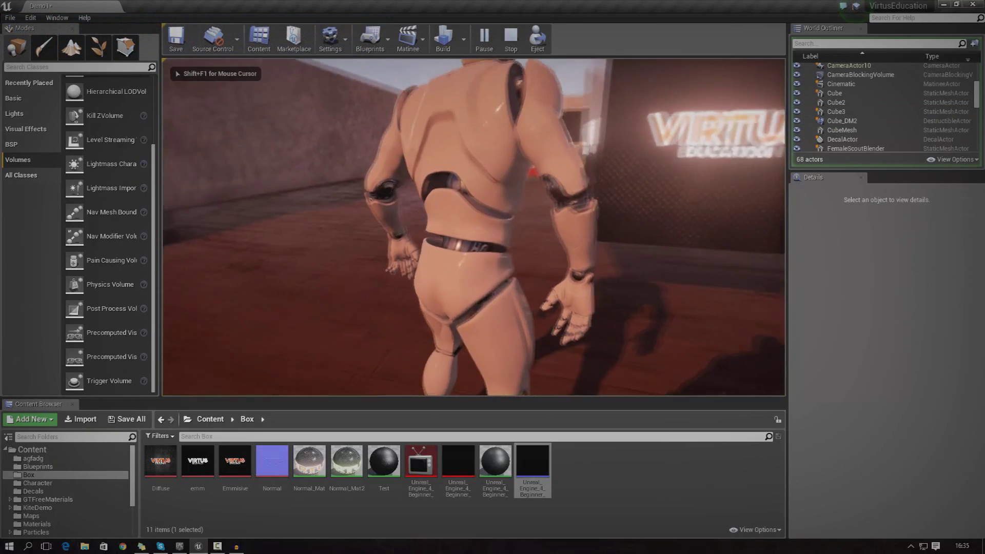
{"action": "key", "text": "w"}
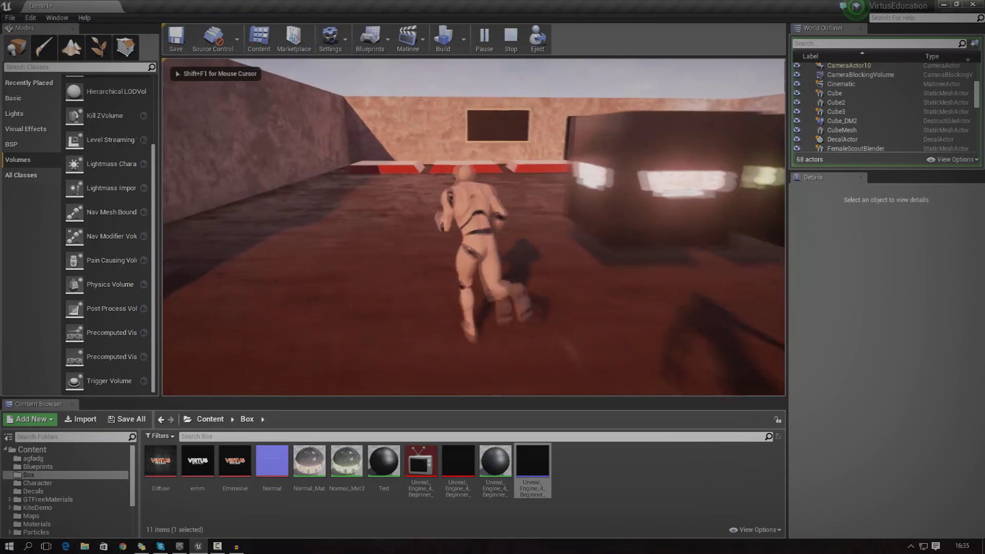
{"action": "key", "text": "w"}
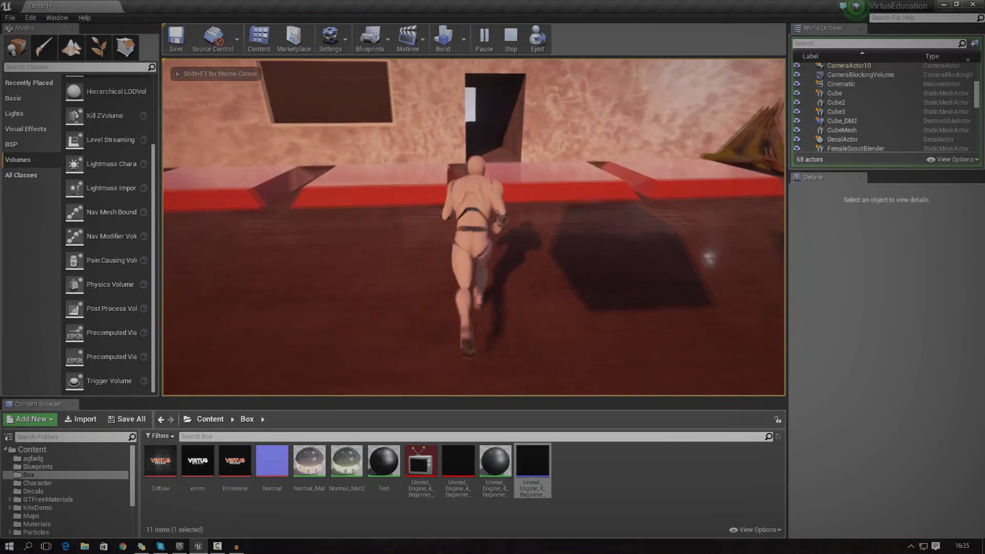
{"action": "key", "text": "w"}
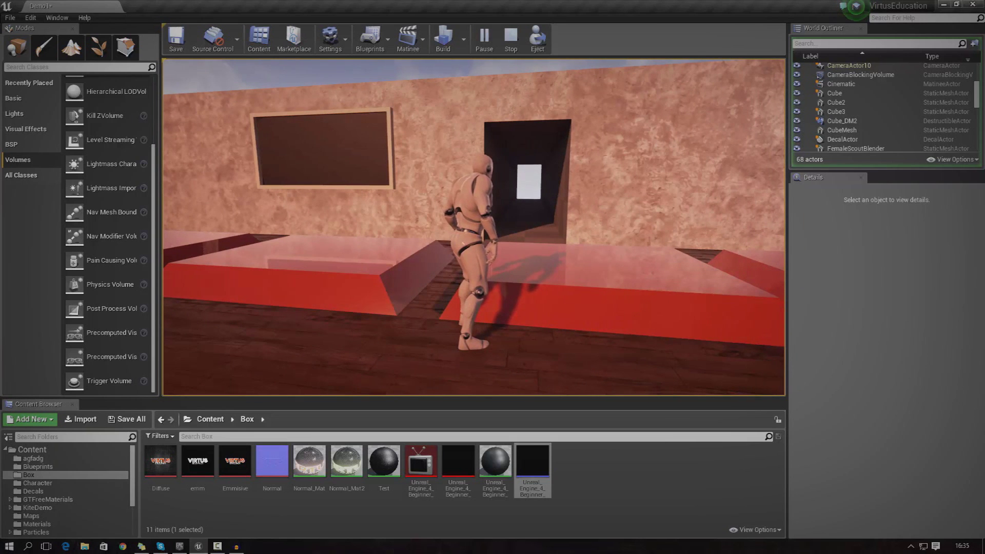
{"action": "key", "text": "w"}
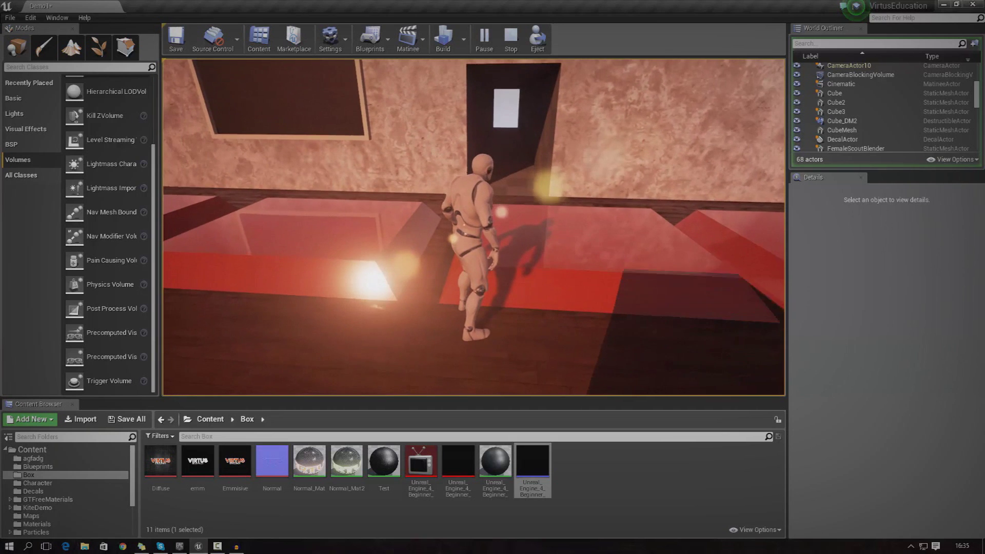
{"action": "key", "text": "w"}
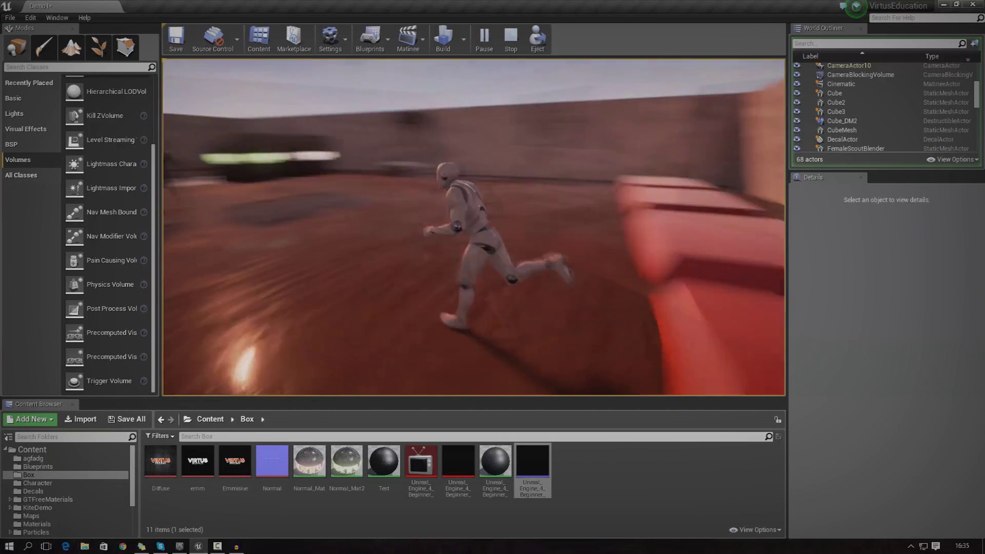
Run the character back and forth in front of the doorway, and enter the tunnel behind it.
{"action": "key", "text": "s"}
{"action": "key", "text": "w"}
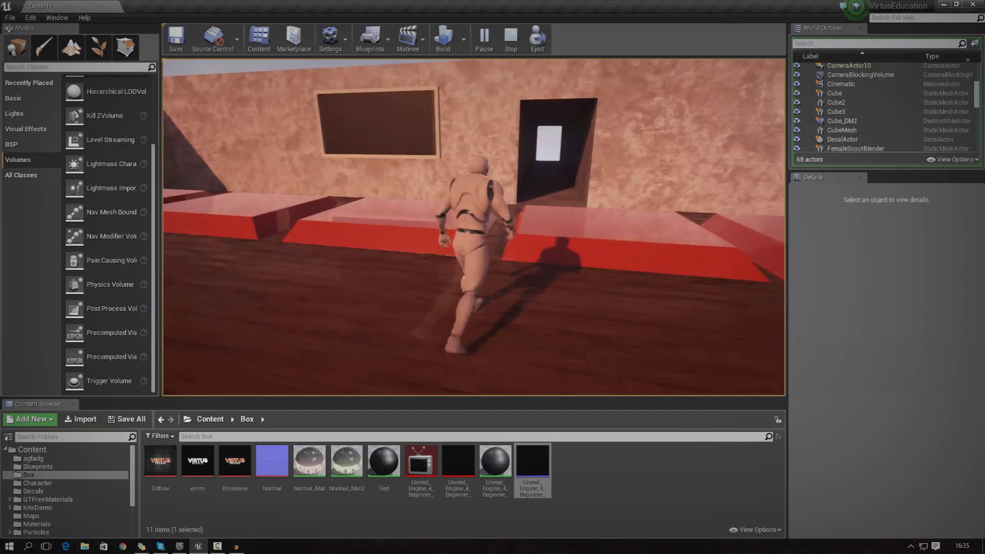
{"action": "key", "text": "s"}
{"action": "key", "text": "w"}
{"action": "key", "text": "s"}
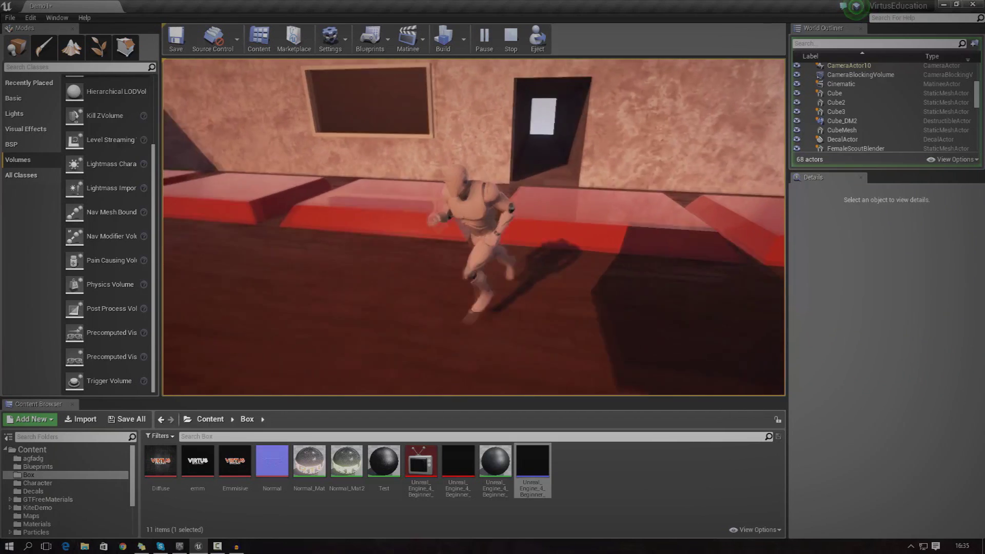
{"action": "key", "text": "w"}
{"action": "key", "text": "w"}
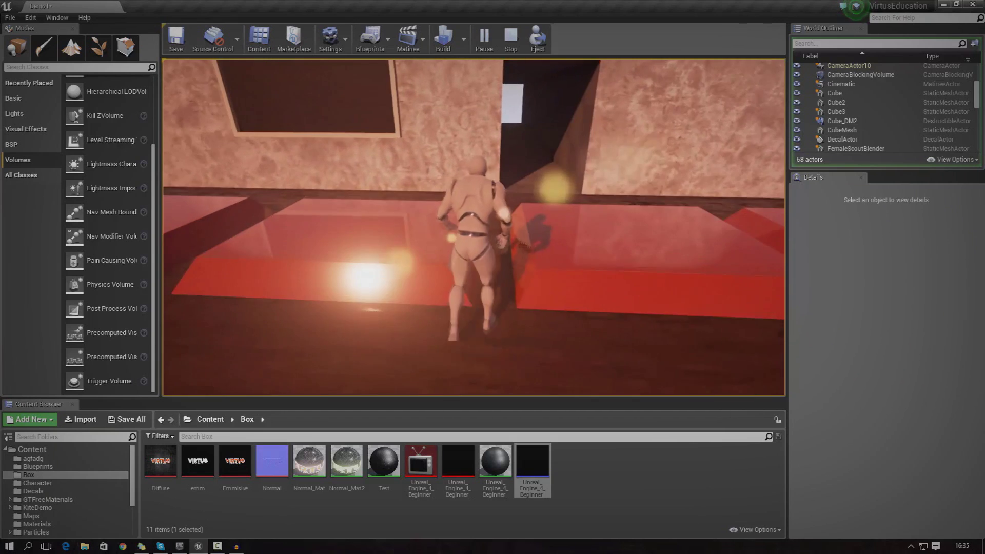
{"action": "key", "text": "w"}
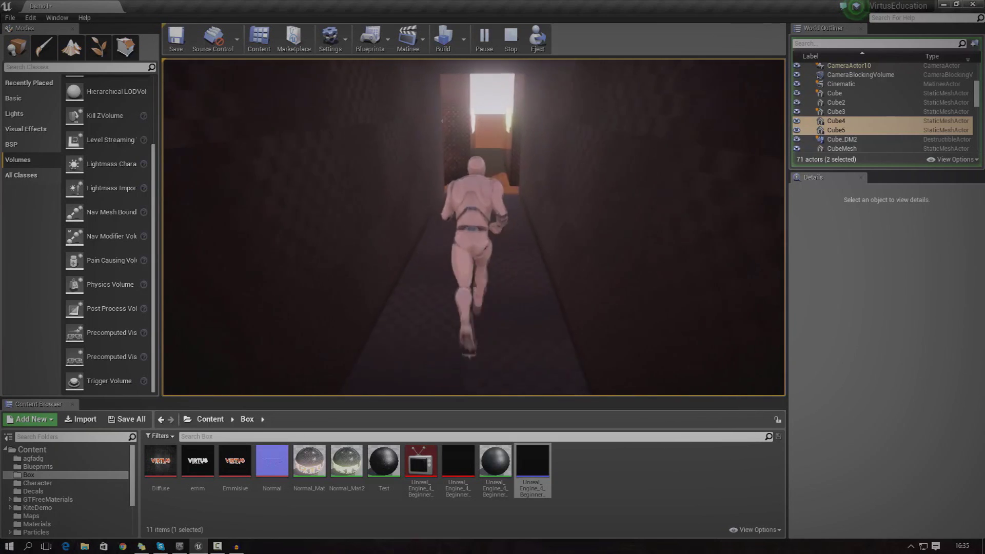
Explore the area beyond the tunnel by jumping onto the glowing VIRTUS cubes, and end the play session.
{"action": "key", "text": "space"}
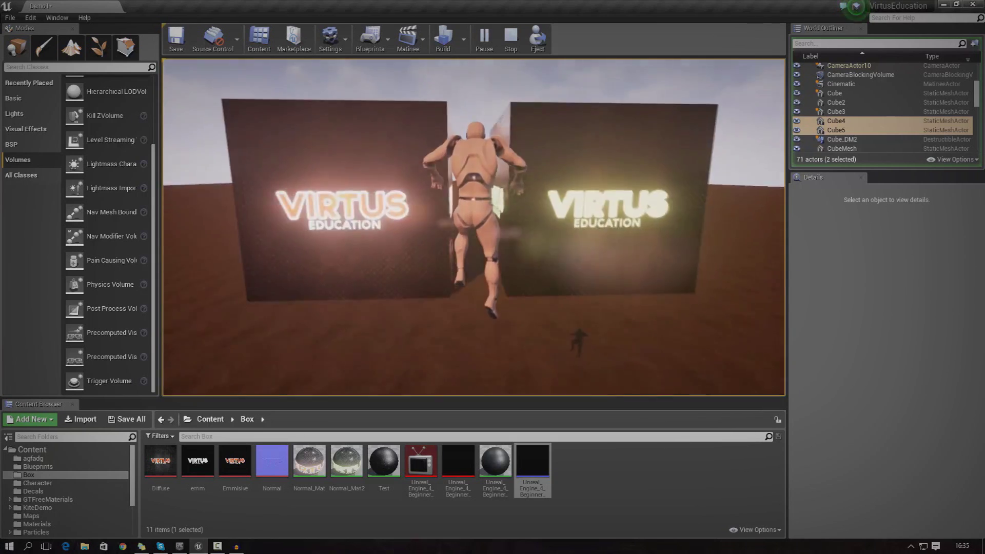
{"action": "key", "text": "w"}
{"action": "key", "text": "w"}
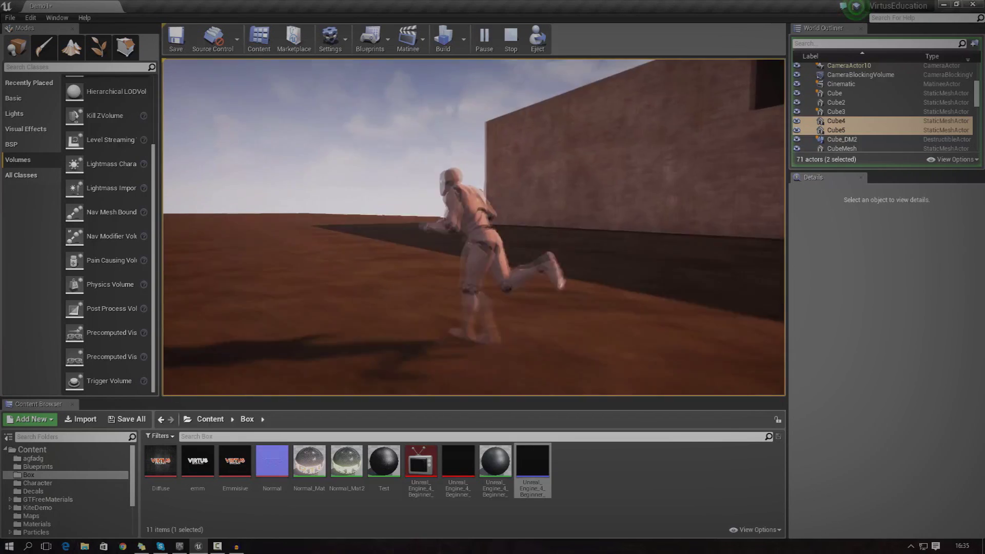
{"action": "key", "text": "a"}
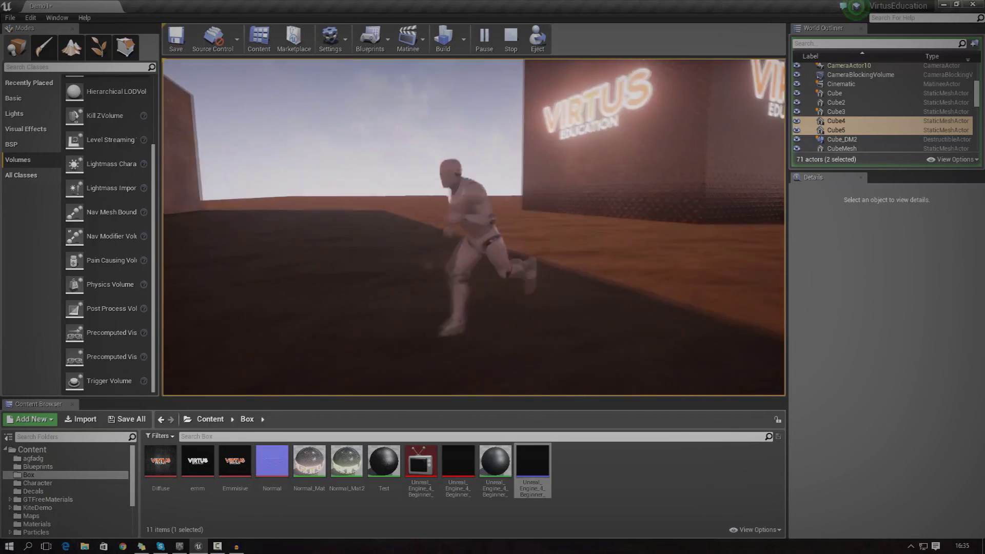
{"action": "key", "text": "w"}
{"action": "key", "text": "space"}
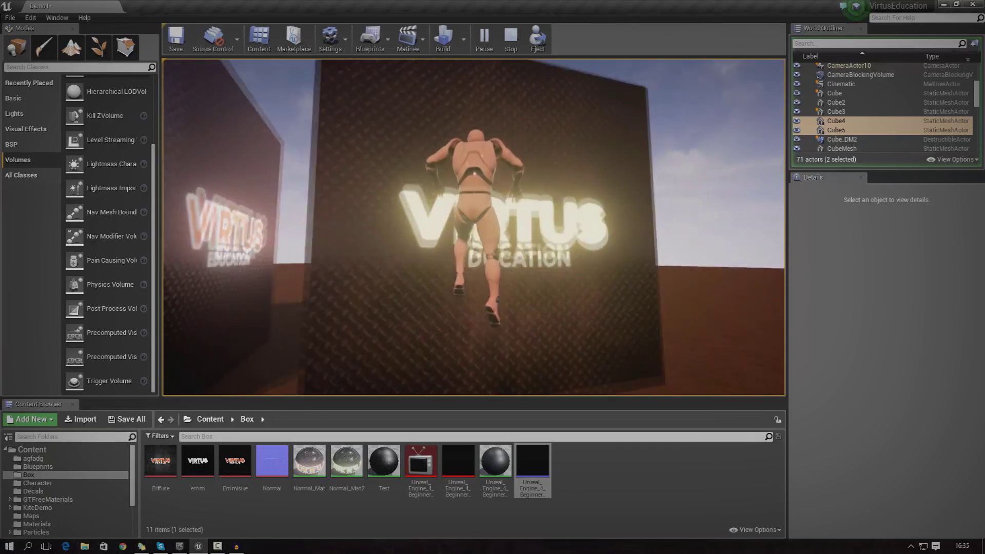
{"action": "key", "text": "w"}
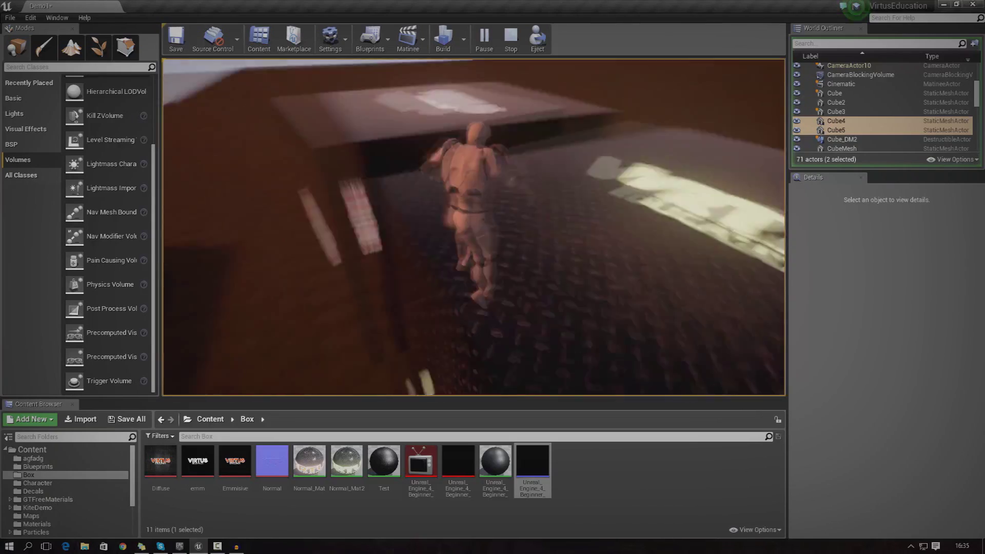
{"action": "key", "text": "space"}
{"action": "key", "text": "w"}
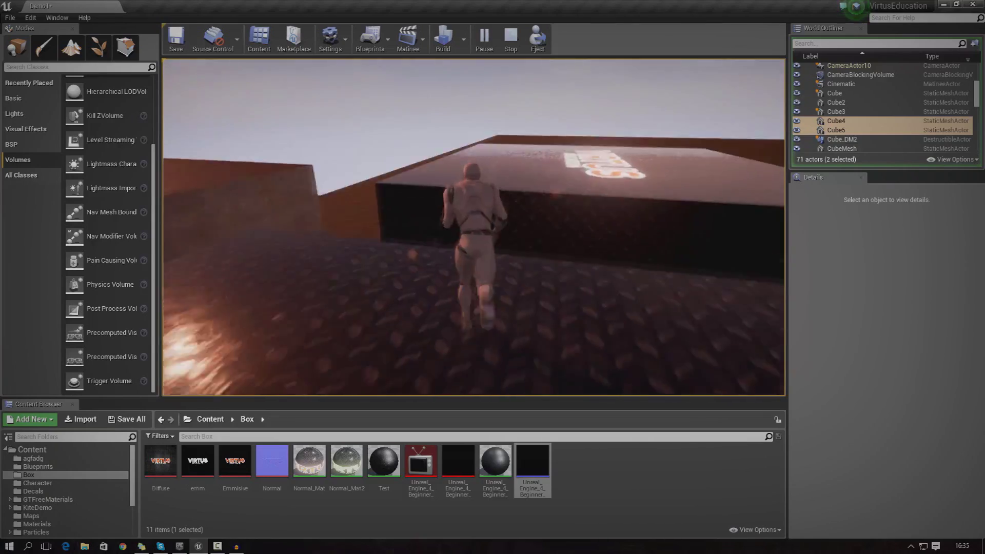
{"action": "key", "text": "w"}
{"action": "key", "text": "space"}
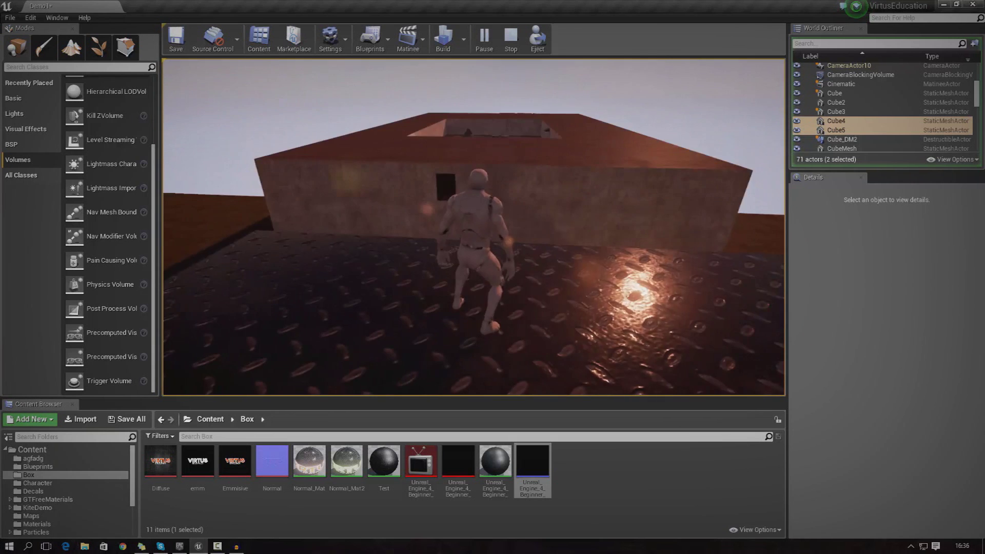
{"action": "key", "text": "Escape"}
Open the Levels window and move it aside so the viewport can be seen.
{"action": "right_click_drag", "start_coordinate": [602, 255], "coordinate": [551, 231]}
{"action": "key", "text": "w"}
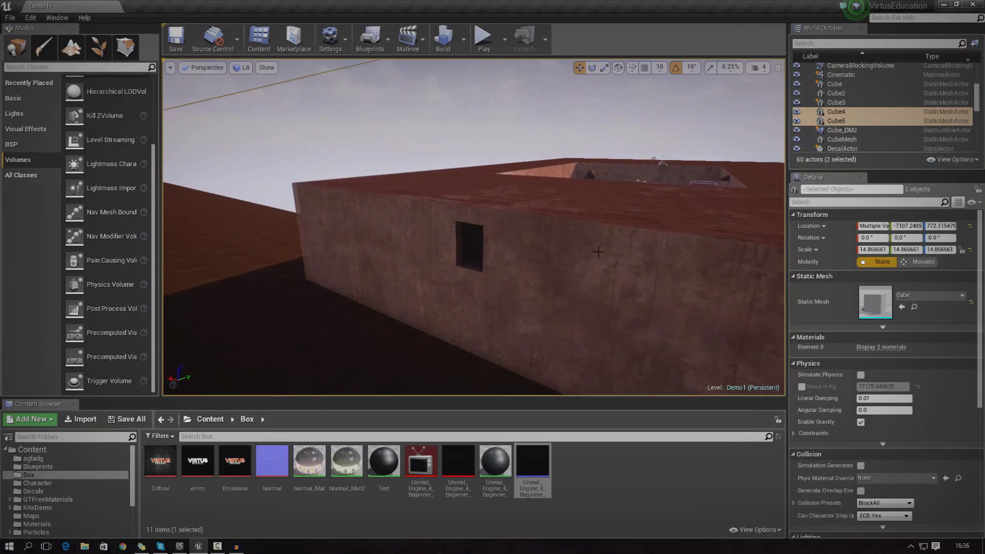
{"action": "left_click", "coordinate": [56, 18]}
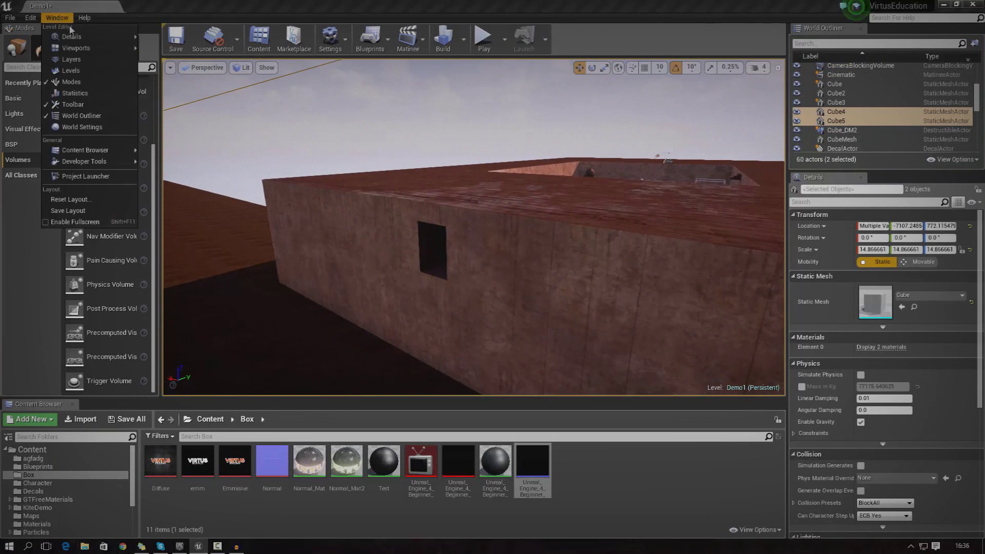
{"action": "mouse_move", "coordinate": [75, 37]}
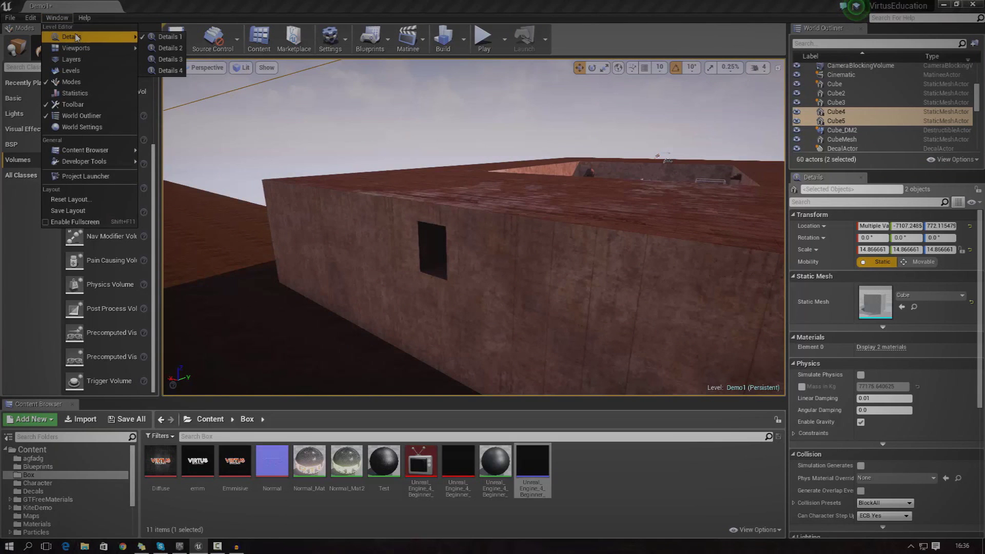
{"action": "left_click", "coordinate": [71, 70]}
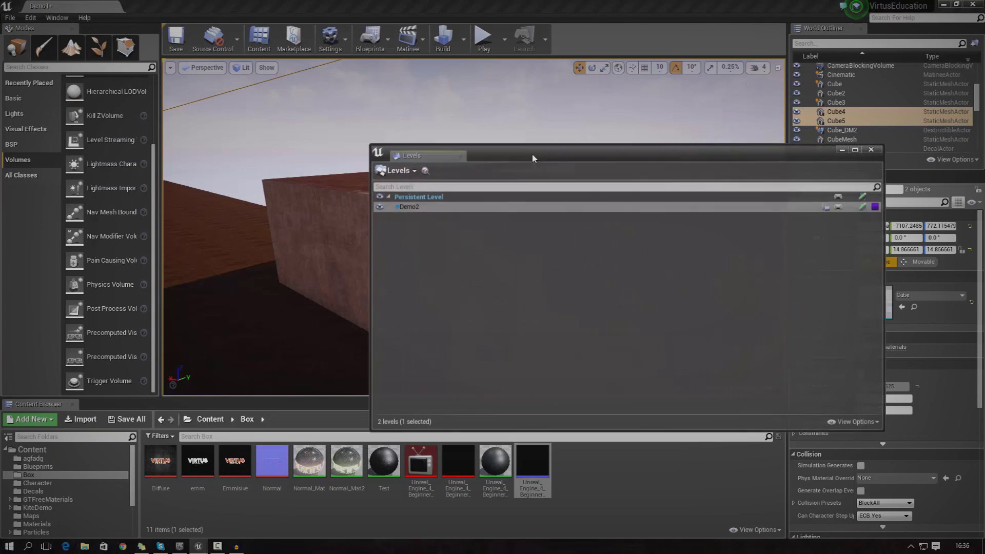
{"action": "left_click_drag", "start_coordinate": [530, 156], "coordinate": [687, 122]}
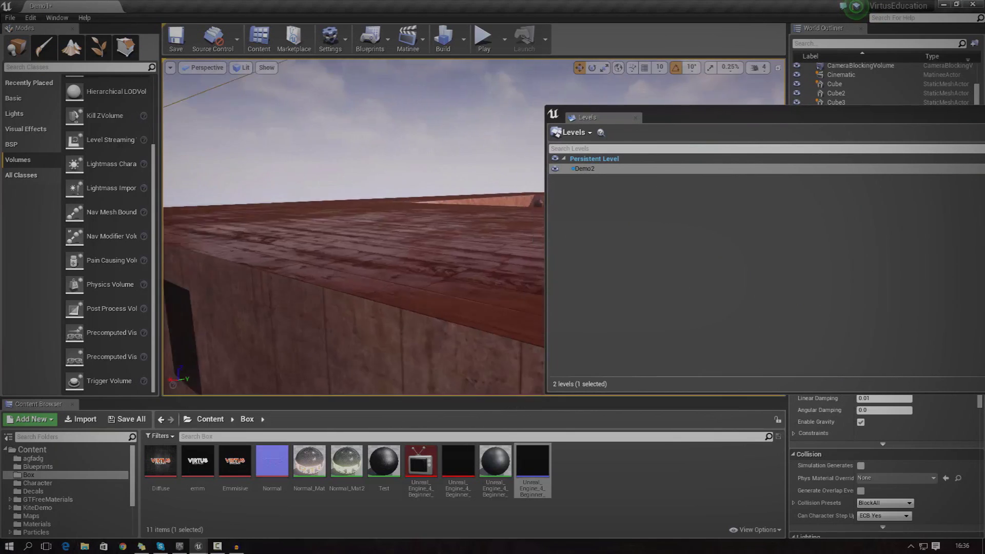
Toggle the Demo2 sublevel's visibility off and on to examine which parts of the scene belong to it.
{"action": "right_click_drag", "start_coordinate": [390, 226], "coordinate": [264, 272]}
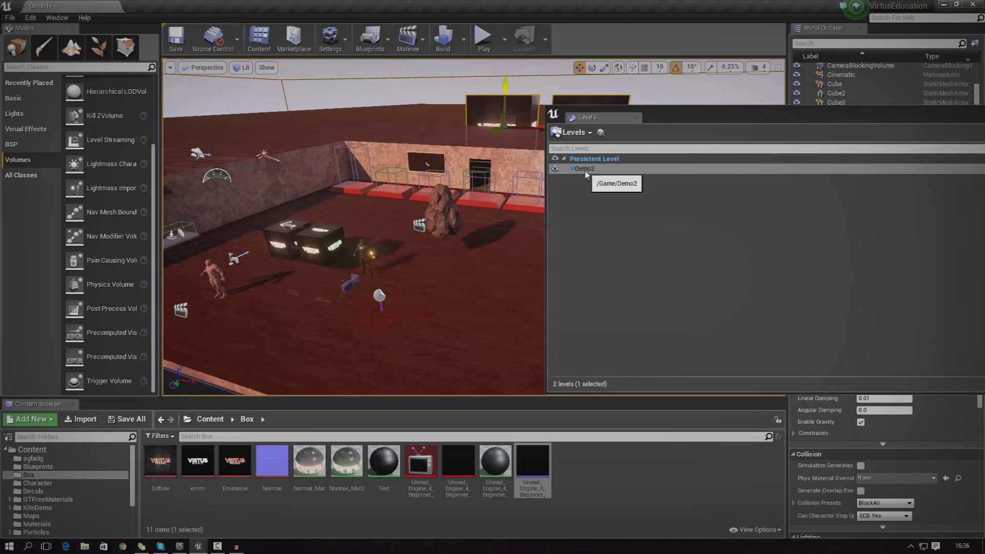
{"action": "key", "text": "f"}
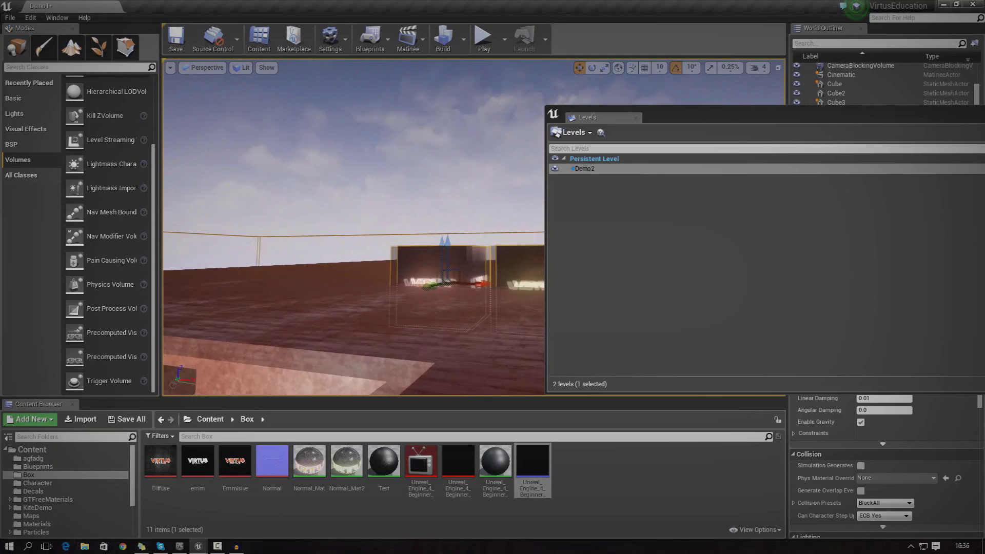
{"action": "left_click", "coordinate": [555, 170]}
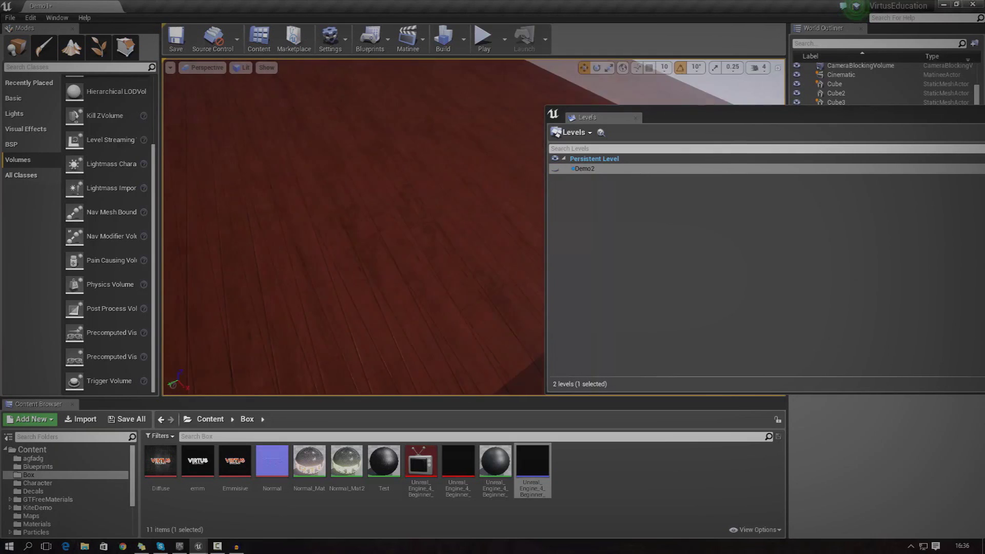
{"action": "left_click", "coordinate": [555, 169]}
{"action": "left_click", "coordinate": [554, 170]}
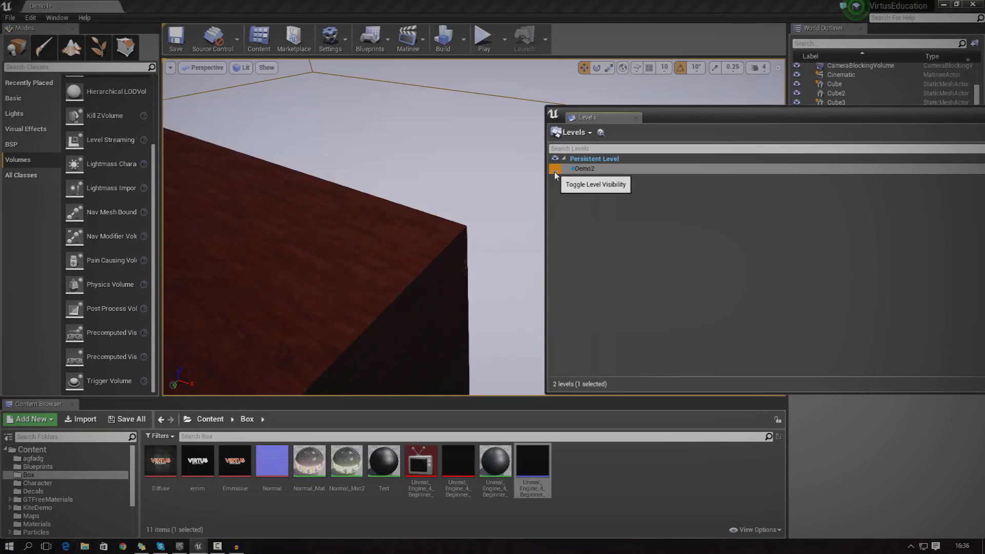
{"action": "left_click", "coordinate": [554, 169]}
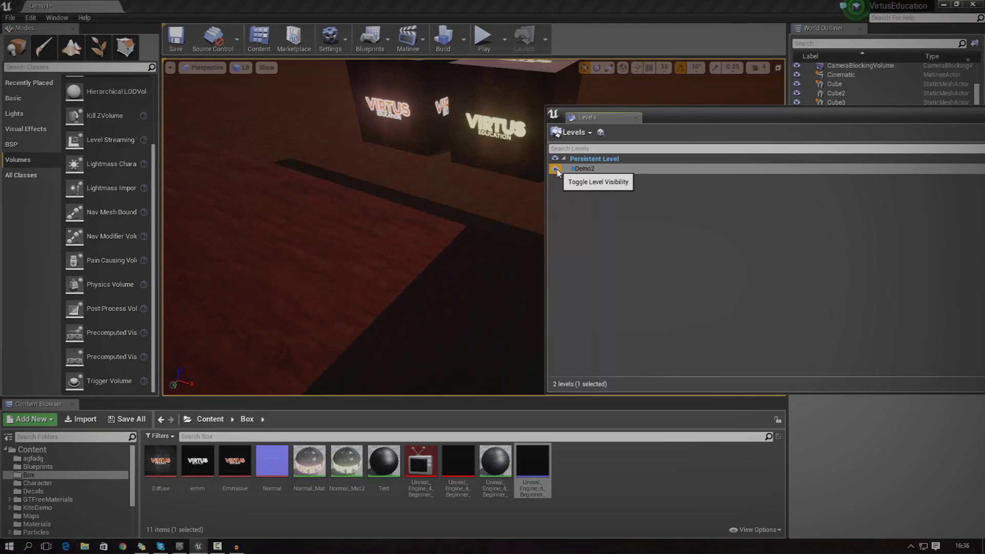
{"action": "left_click", "coordinate": [555, 169]}
{"action": "left_click", "coordinate": [555, 169]}
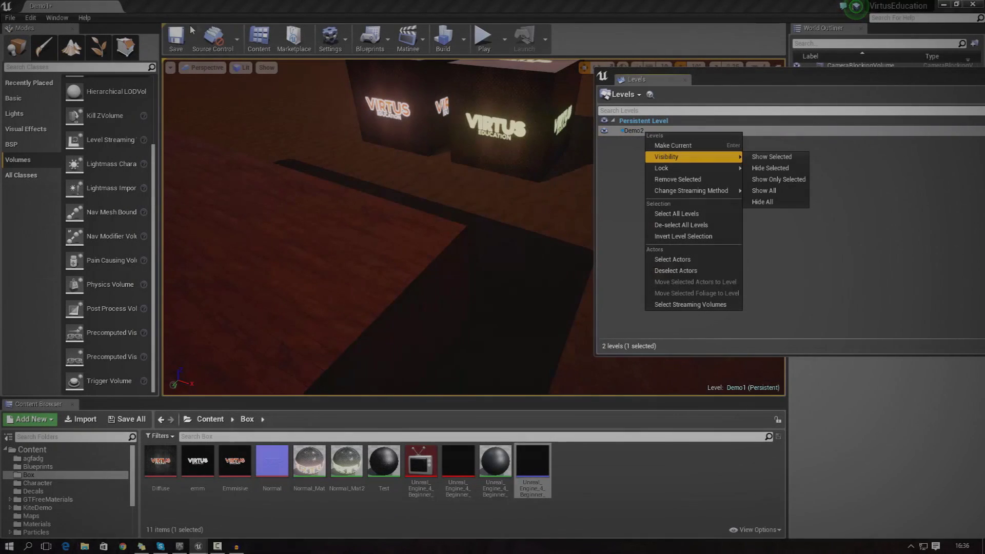
Create a new level from the Default template without saving the Demo1 and Demo2 levels.
{"action": "left_click", "coordinate": [10, 17]}
{"action": "left_click", "coordinate": [36, 37]}
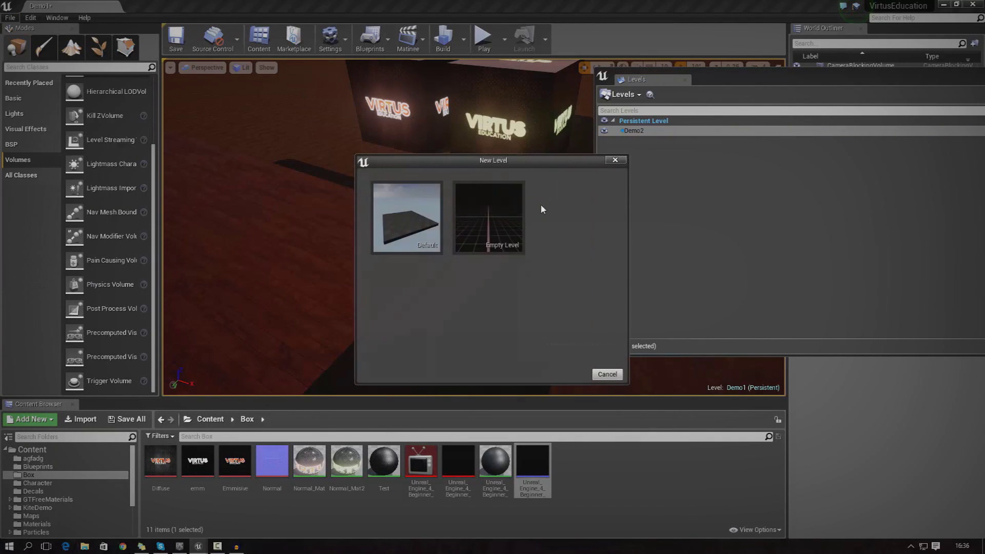
{"action": "left_click", "coordinate": [399, 214]}
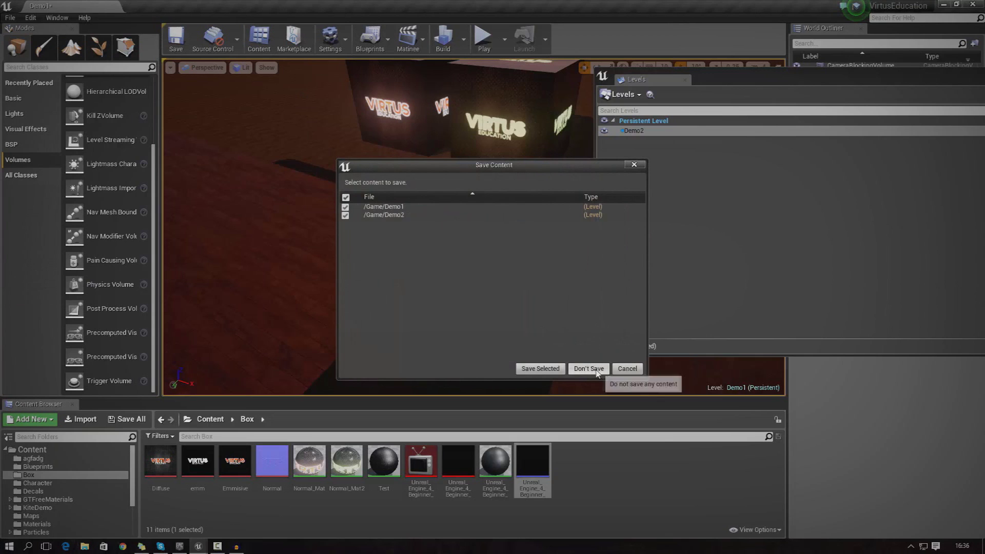
{"action": "left_click", "coordinate": [589, 369]}
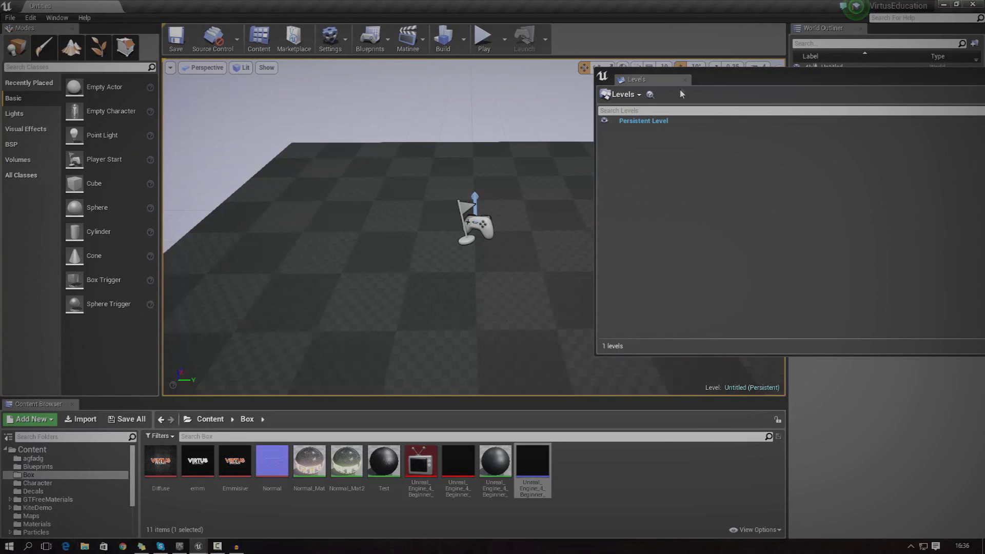
Reposition the Levels window, select the Persistent Level and view the new level's whole floor.
{"action": "left_click_drag", "start_coordinate": [713, 84], "coordinate": [651, 116]}
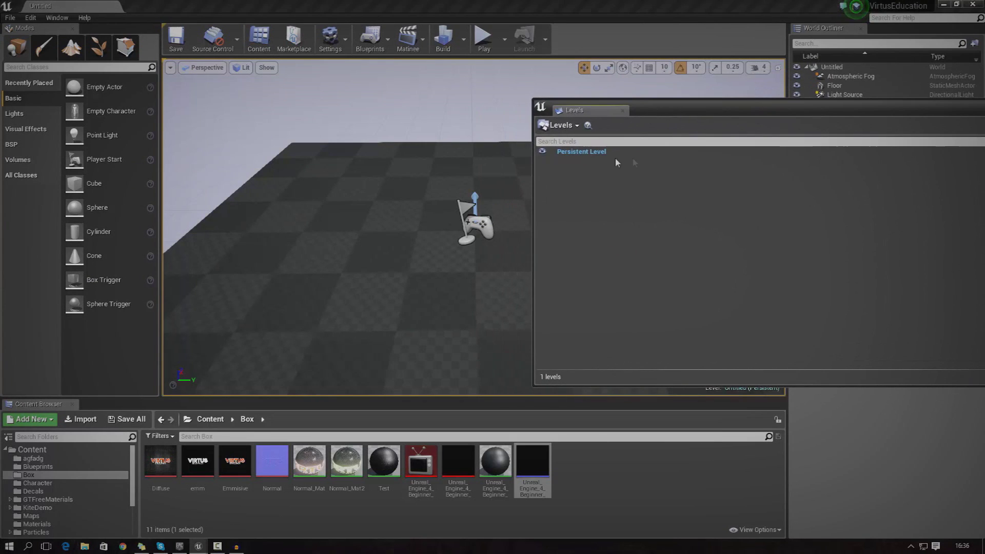
{"action": "left_click", "coordinate": [580, 159]}
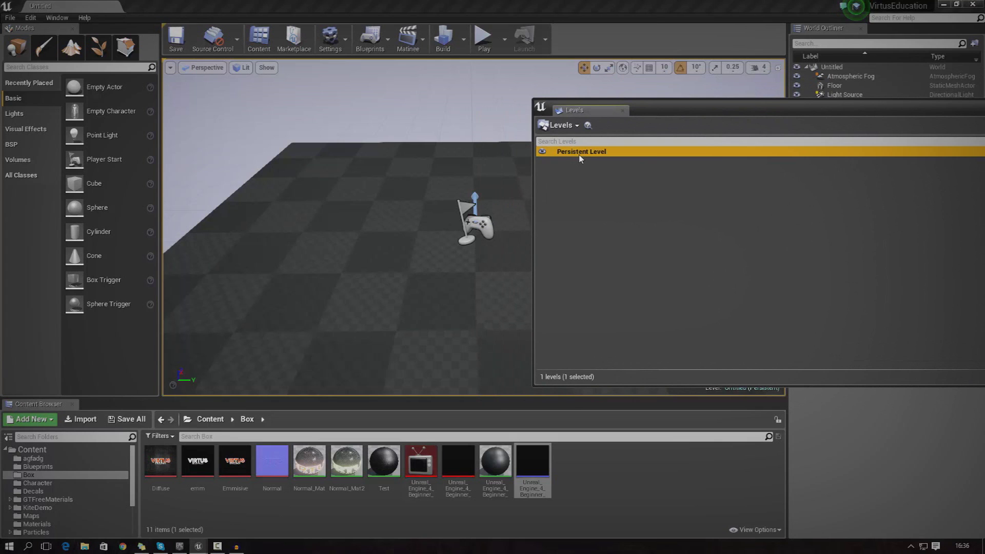
{"action": "right_click_drag", "start_coordinate": [525, 297], "coordinate": [539, 256]}
{"action": "key", "text": "s"}
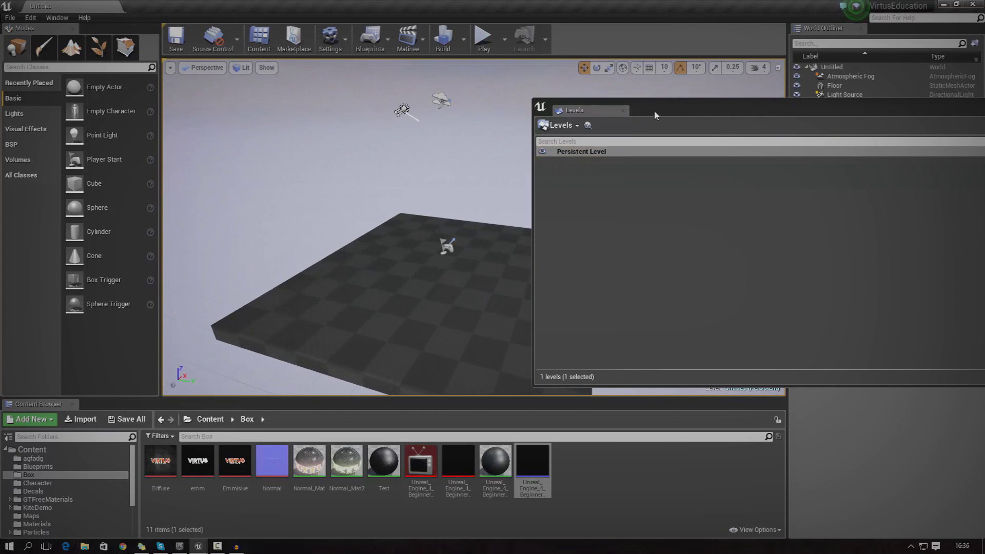
Toggle the Persistent Level's visibility off and on to examine which parts of the scene belong to it.
{"action": "left_click_drag", "start_coordinate": [655, 113], "coordinate": [618, 137]}
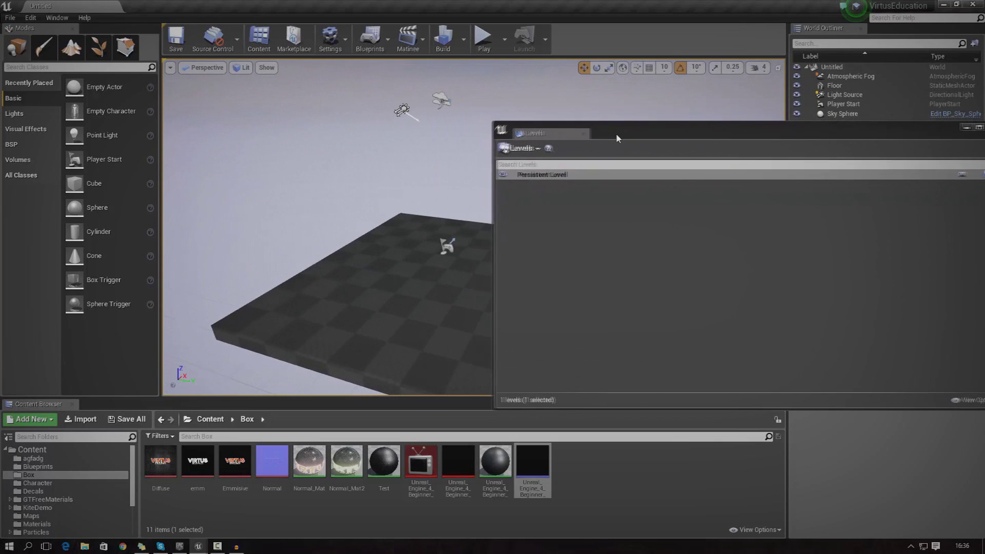
{"action": "left_click", "coordinate": [505, 176]}
{"action": "left_click", "coordinate": [505, 176]}
{"action": "left_click", "coordinate": [505, 176]}
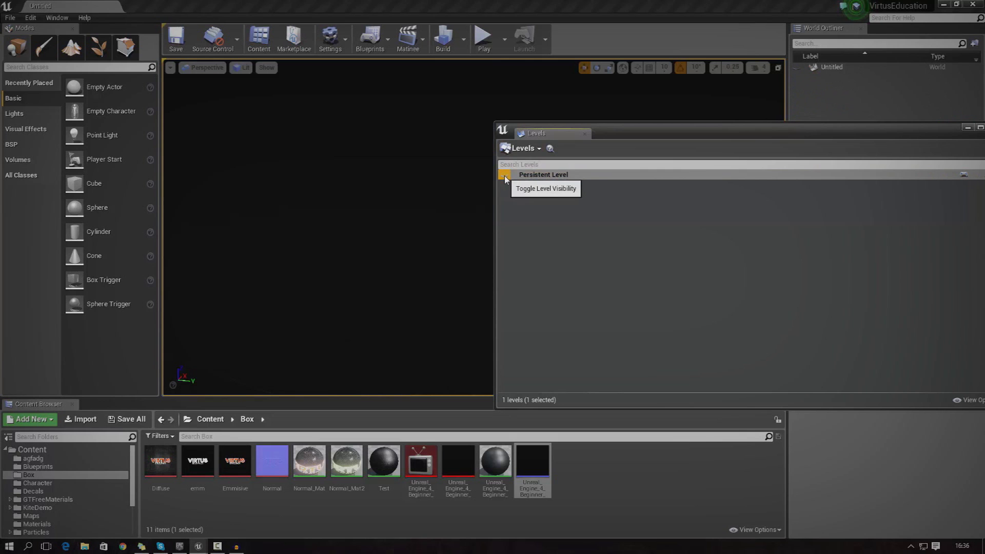
{"action": "left_click", "coordinate": [505, 176]}
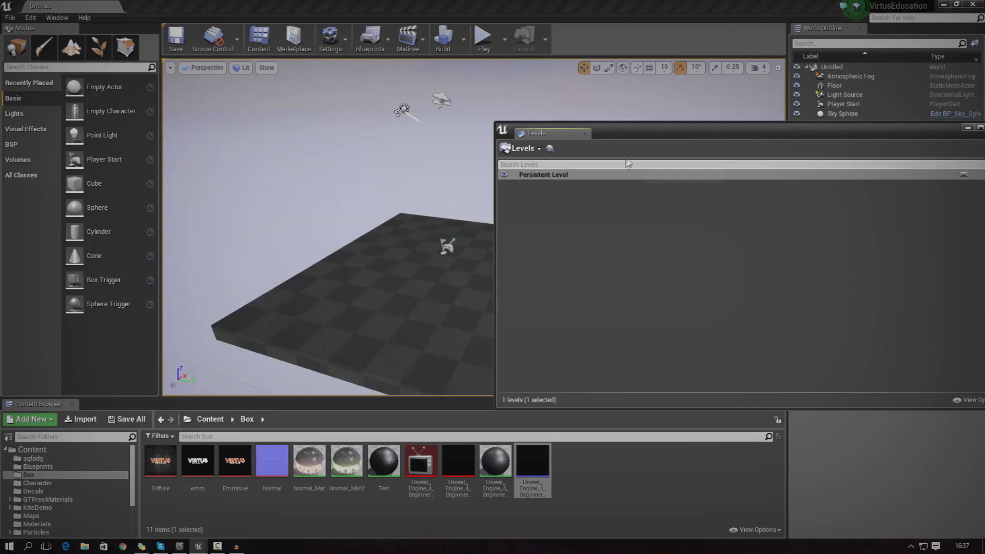
Create a new sublevel under the Persistent Level, saved in the Content folder as NewMap2.
{"action": "left_click_drag", "start_coordinate": [630, 137], "coordinate": [734, 95]}
{"action": "right_click_drag", "start_coordinate": [501, 257], "coordinate": [544, 261]}
{"action": "right_click_drag", "start_coordinate": [470, 265], "coordinate": [470, 265]}
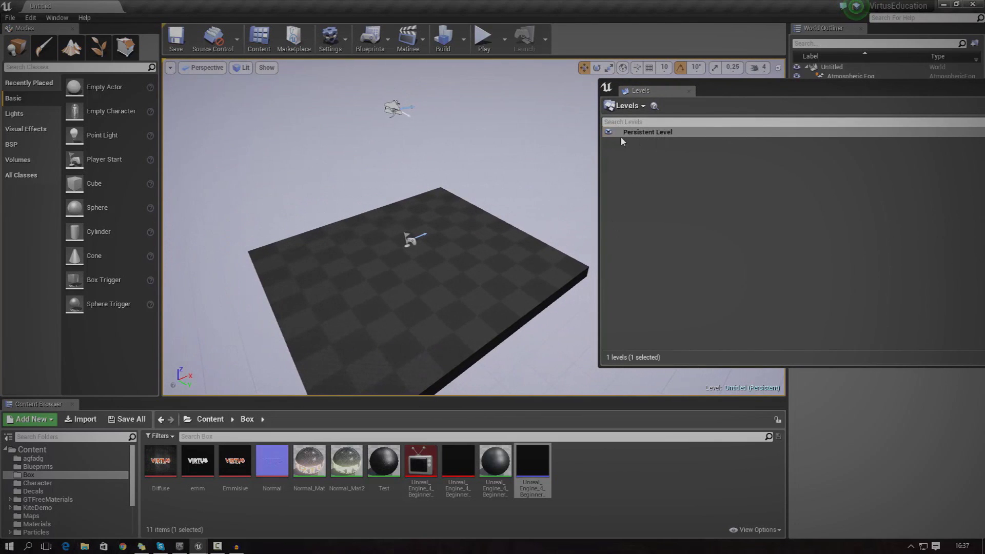
{"action": "right_click", "coordinate": [634, 136]}
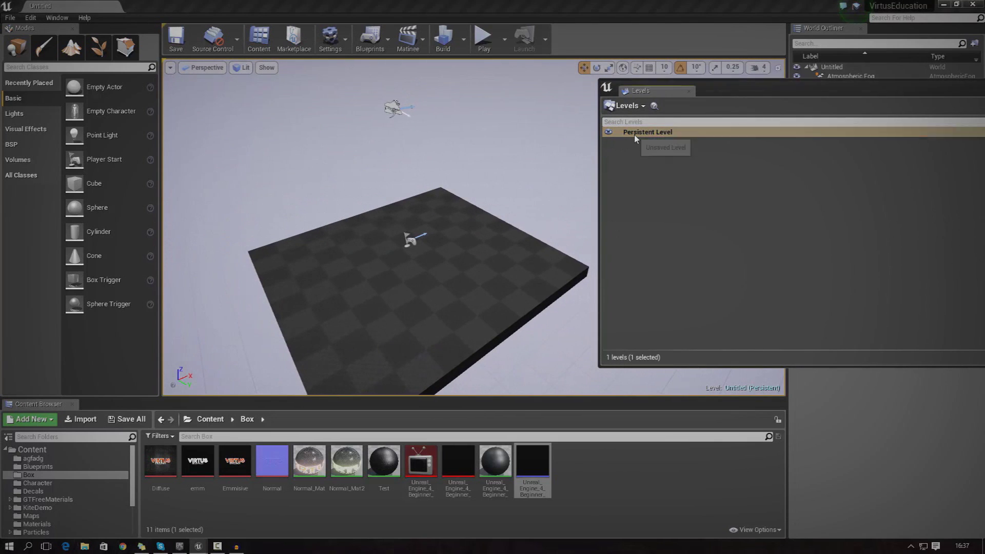
{"action": "left_click", "coordinate": [623, 107]}
{"action": "left_click", "coordinate": [623, 107]}
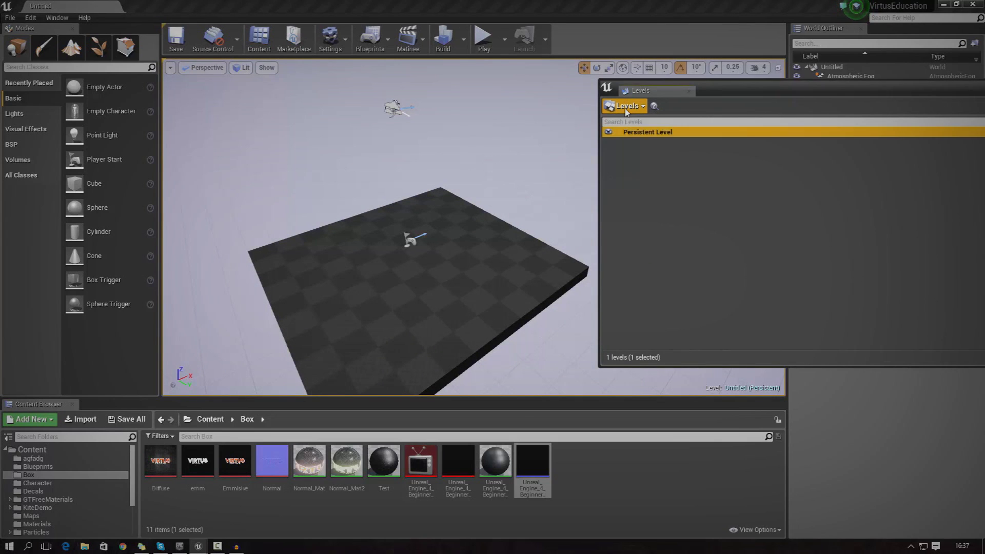
{"action": "left_click", "coordinate": [624, 107]}
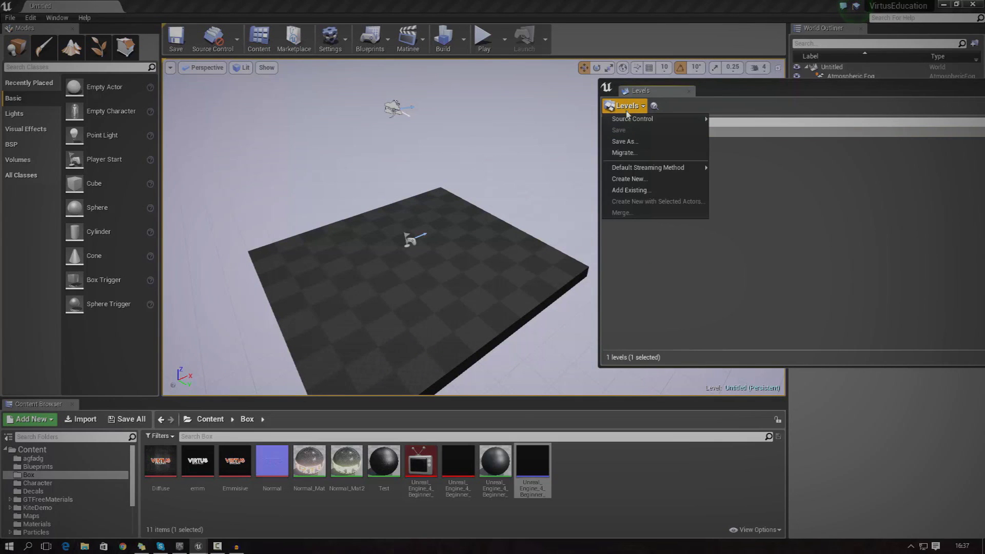
{"action": "left_click", "coordinate": [642, 179]}
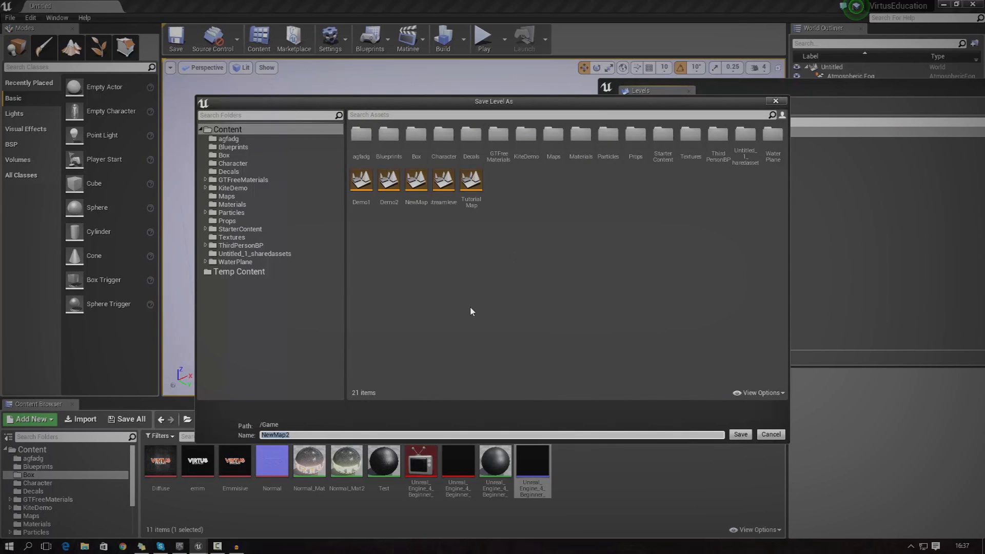
{"action": "left_click", "coordinate": [739, 435]}
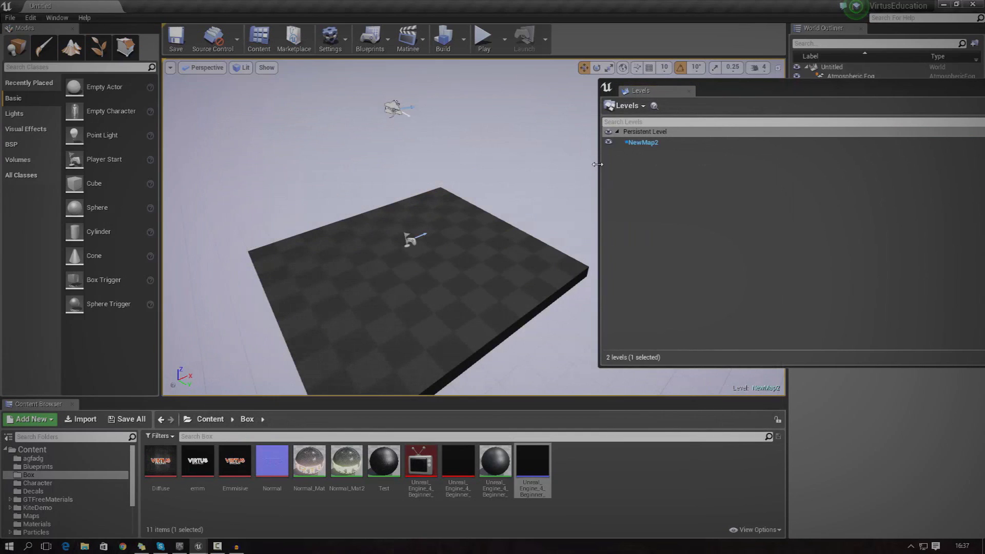
Select the NewMap2 sublevel and change its level colour to a deep violet-blue.
{"action": "left_click", "coordinate": [635, 146]}
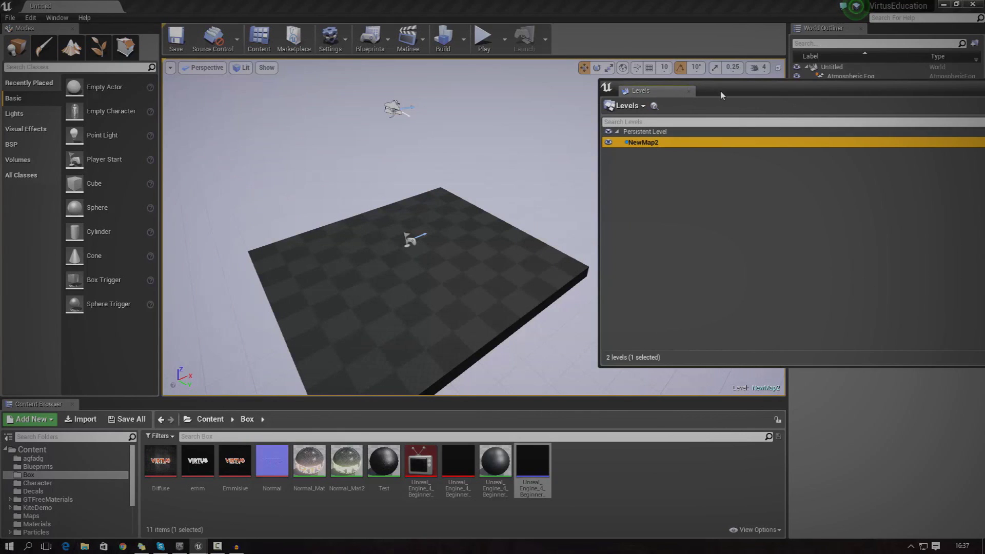
{"action": "left_click_drag", "start_coordinate": [720, 94], "coordinate": [538, 130]}
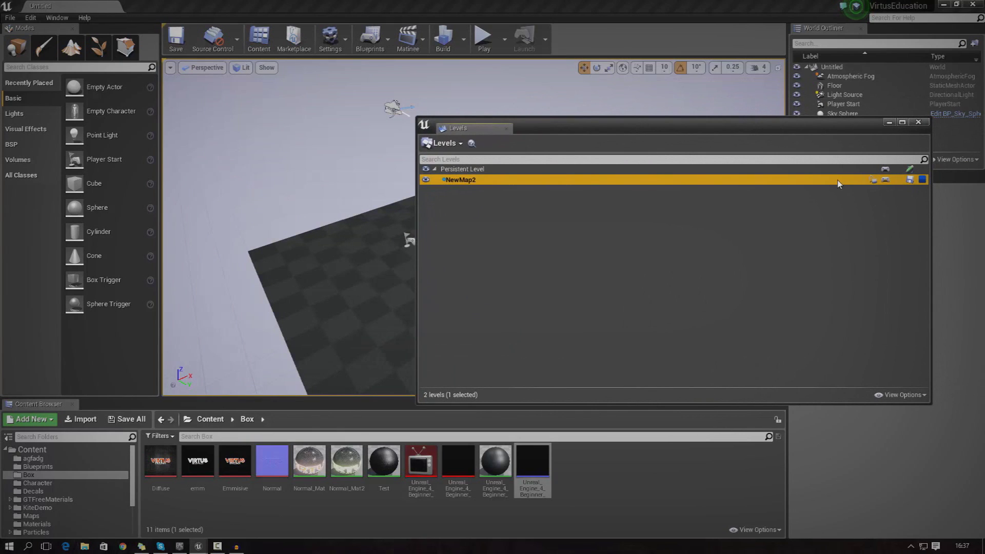
{"action": "left_click", "coordinate": [429, 180]}
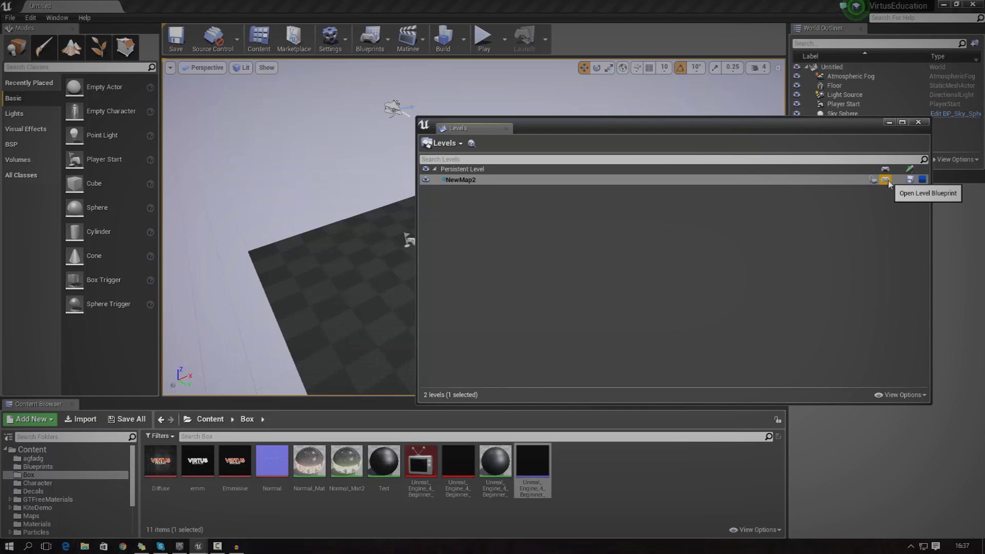
{"action": "left_click", "coordinate": [922, 180]}
{"action": "left_click_drag", "start_coordinate": [866, 269], "coordinate": [805, 220]}
{"action": "left_click", "coordinate": [910, 399]}
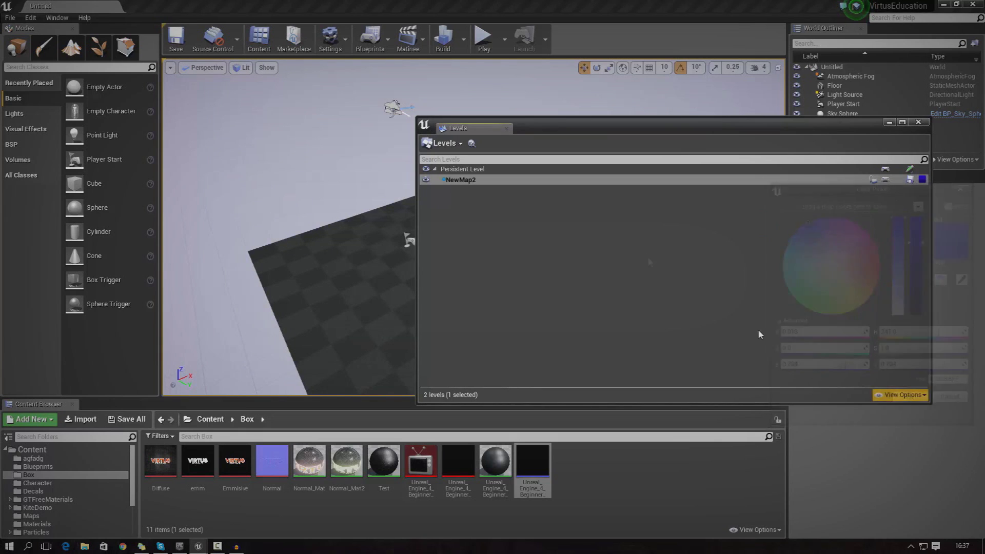
Move the Levels window aside and make NewMap2 the current level.
{"action": "left_click_drag", "start_coordinate": [592, 127], "coordinate": [661, 116]}
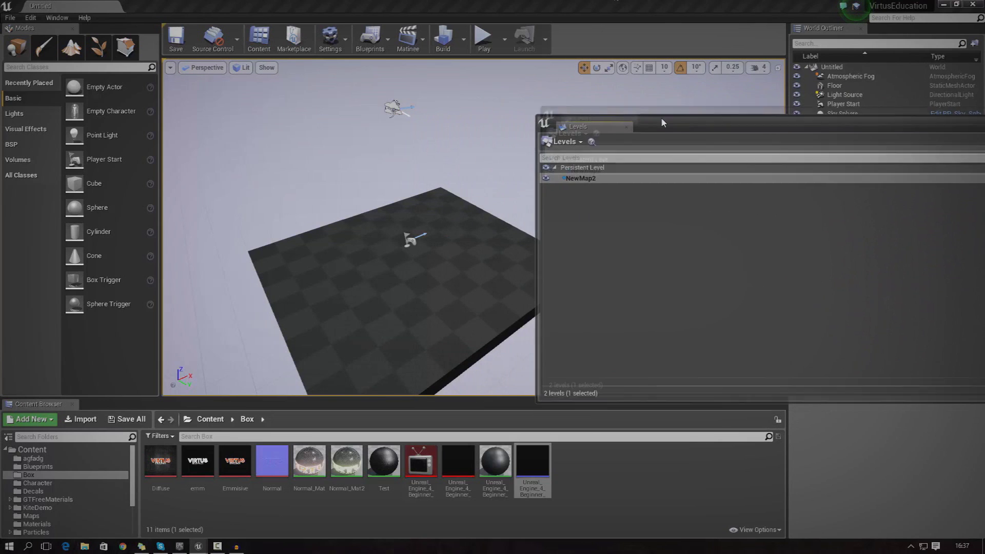
{"action": "right_click", "coordinate": [585, 174]}
{"action": "left_click", "coordinate": [582, 173]}
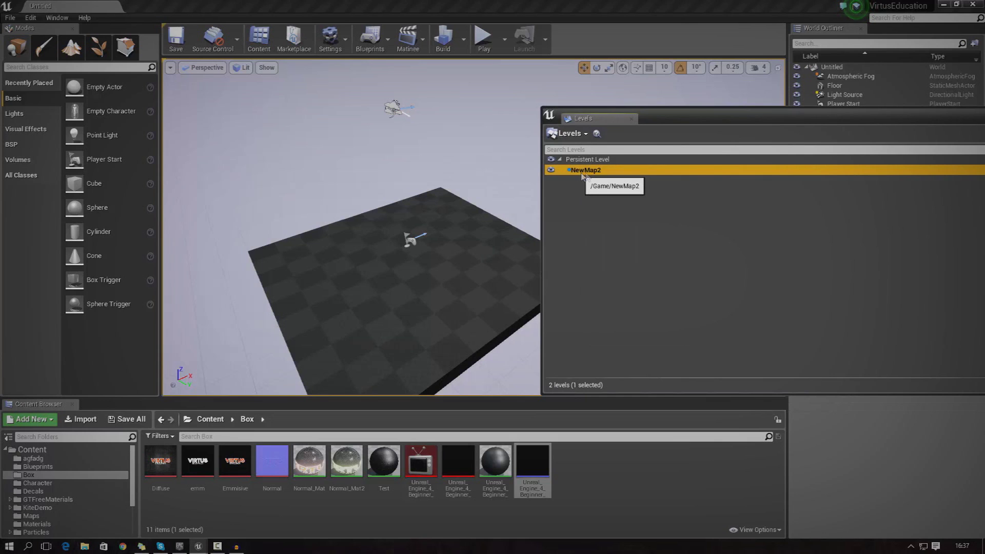
{"action": "right_click", "coordinate": [586, 174]}
{"action": "left_click", "coordinate": [620, 185]}
{"action": "right_click", "coordinate": [604, 173]}
Add a basic Cube to the scene just beyond the edge of the floor.
{"action": "right_click_drag", "start_coordinate": [514, 201], "coordinate": [493, 221]}
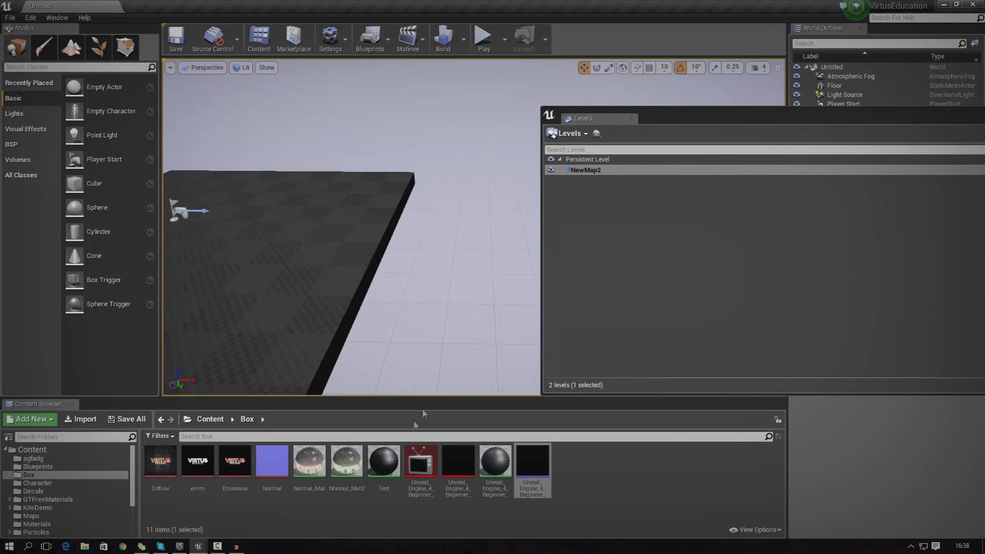
{"action": "left_click", "coordinate": [33, 146]}
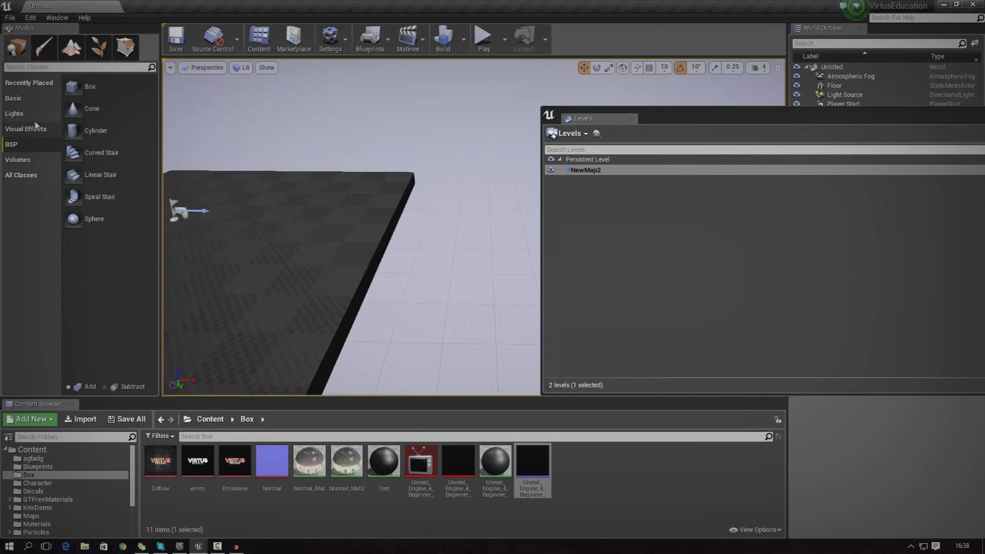
{"action": "left_click", "coordinate": [31, 98]}
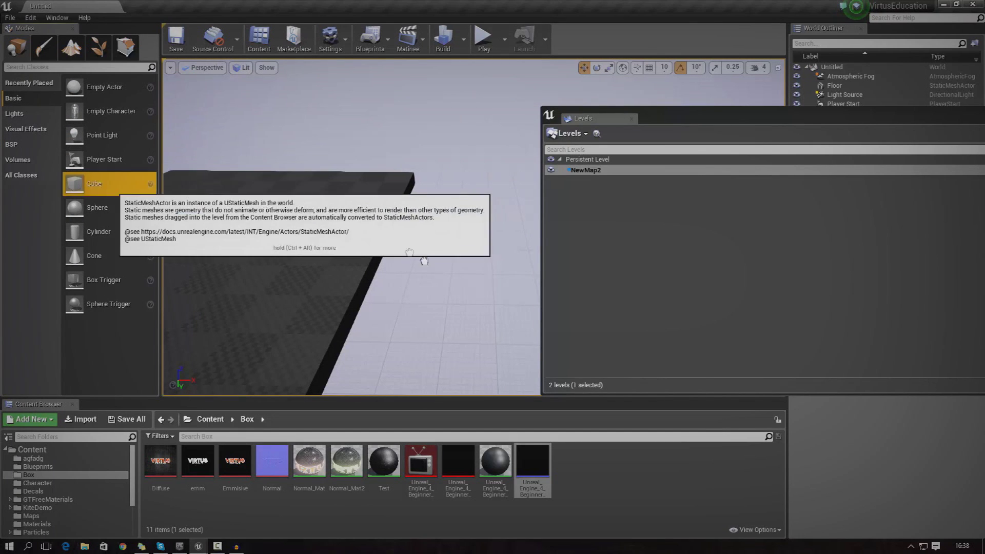
{"action": "left_click_drag", "start_coordinate": [116, 185], "coordinate": [464, 260]}
Apply the Normal_Mat2 material to the cube and raise it to the height of the floor's surface.
{"action": "left_click_drag", "start_coordinate": [338, 473], "coordinate": [367, 364]}
{"action": "left_click_drag", "start_coordinate": [427, 256], "coordinate": [464, 170]}
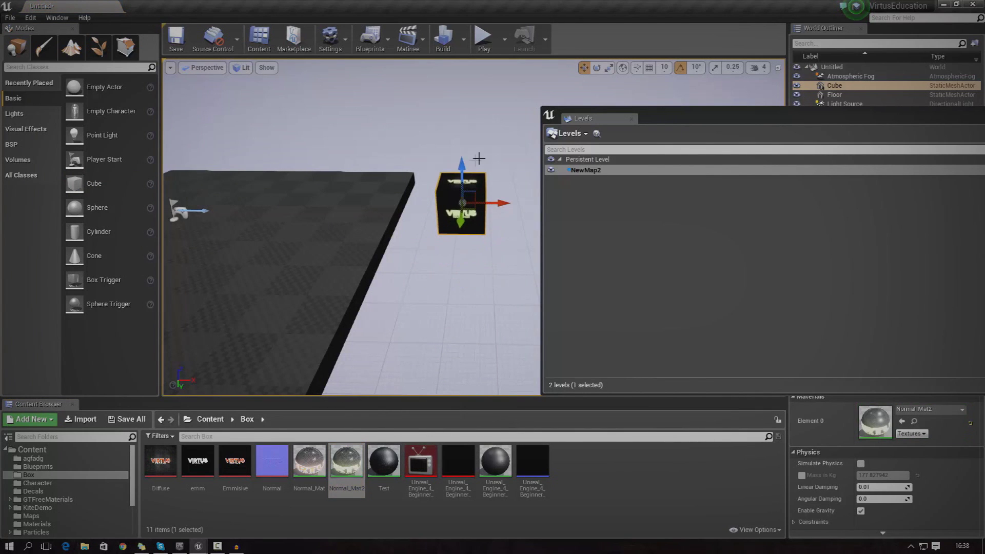
{"action": "right_click_drag", "start_coordinate": [477, 158], "coordinate": [482, 118]}
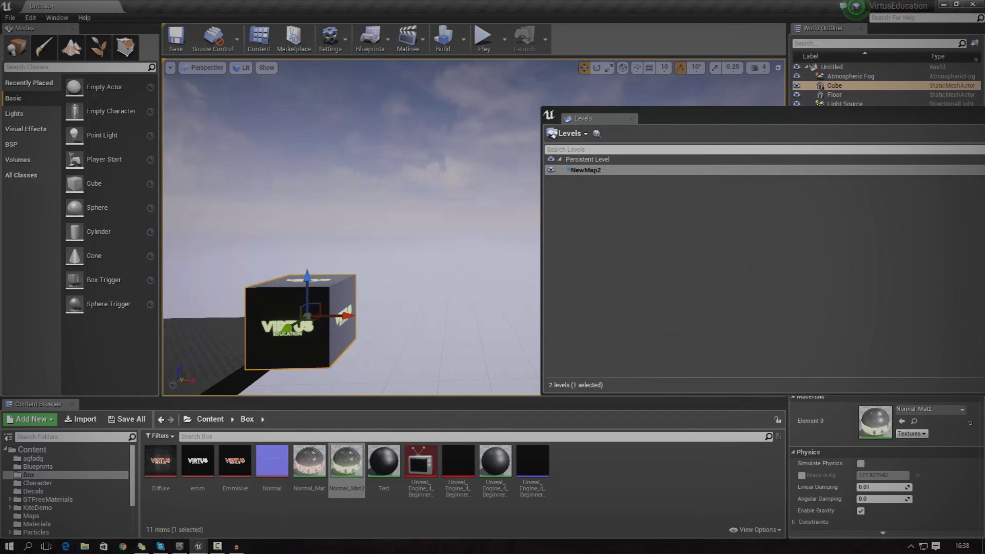
{"action": "right_click_drag", "start_coordinate": [442, 271], "coordinate": [402, 299]}
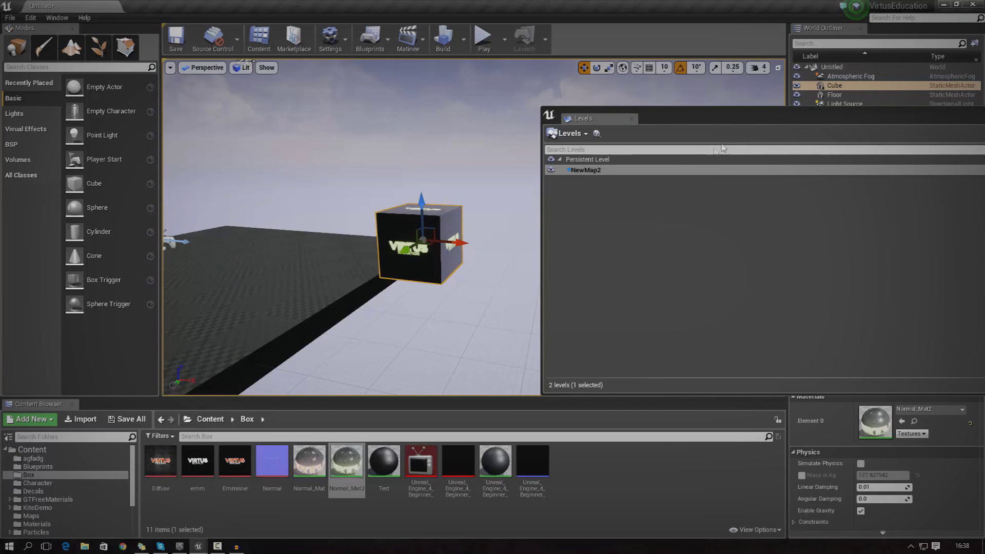
Toggle the visibility of NewMap2 and the Persistent Level in turn to examine which objects each contains.
{"action": "left_click", "coordinate": [551, 173]}
{"action": "left_click", "coordinate": [551, 172]}
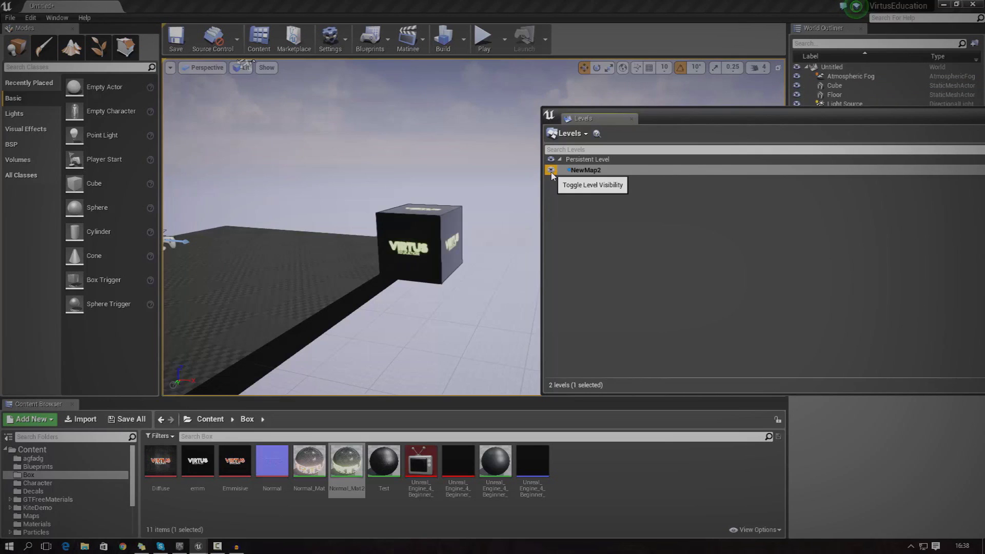
{"action": "left_click", "coordinate": [553, 159]}
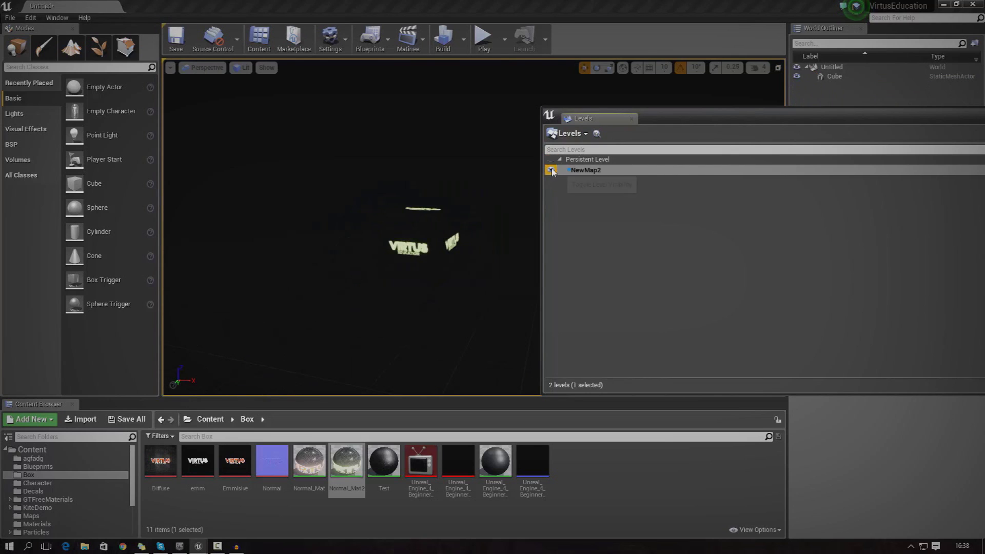
{"action": "left_click", "coordinate": [551, 159]}
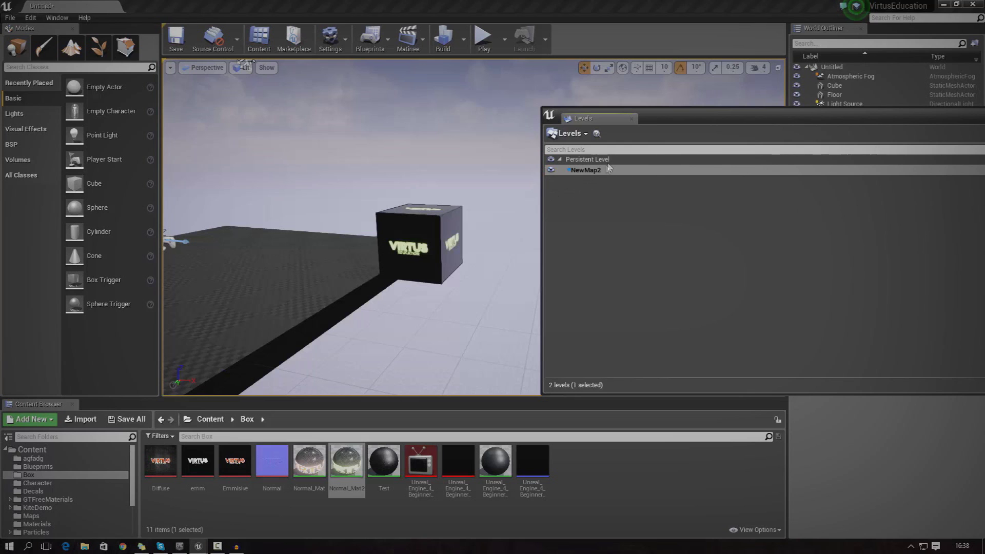
{"action": "left_click", "coordinate": [588, 173]}
Close the Levels window and play the level briefly to check whether the sublevel's cube loads in game.
{"action": "right_click_drag", "start_coordinate": [411, 218], "coordinate": [434, 220]}
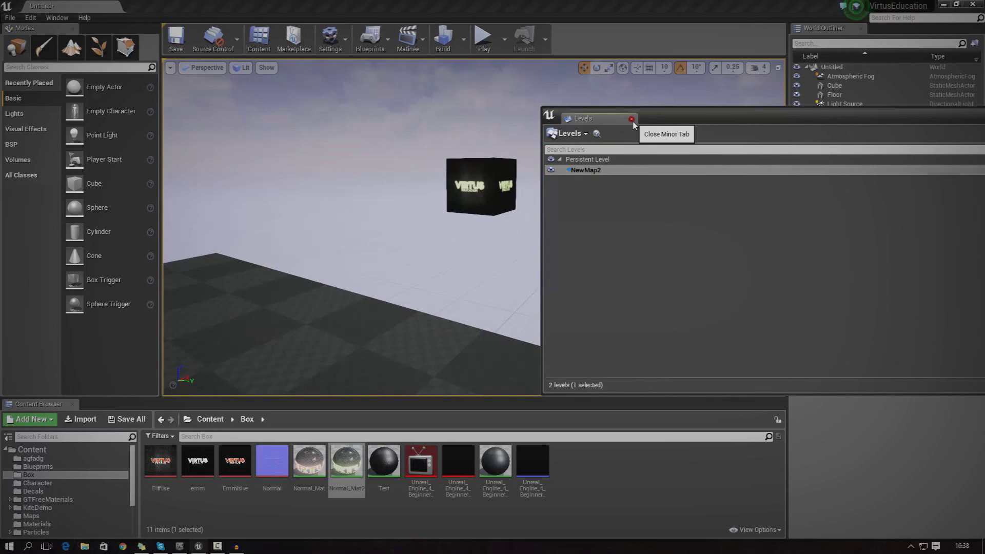
{"action": "left_click", "coordinate": [631, 119]}
{"action": "left_click", "coordinate": [482, 38]}
{"action": "key", "text": "w"}
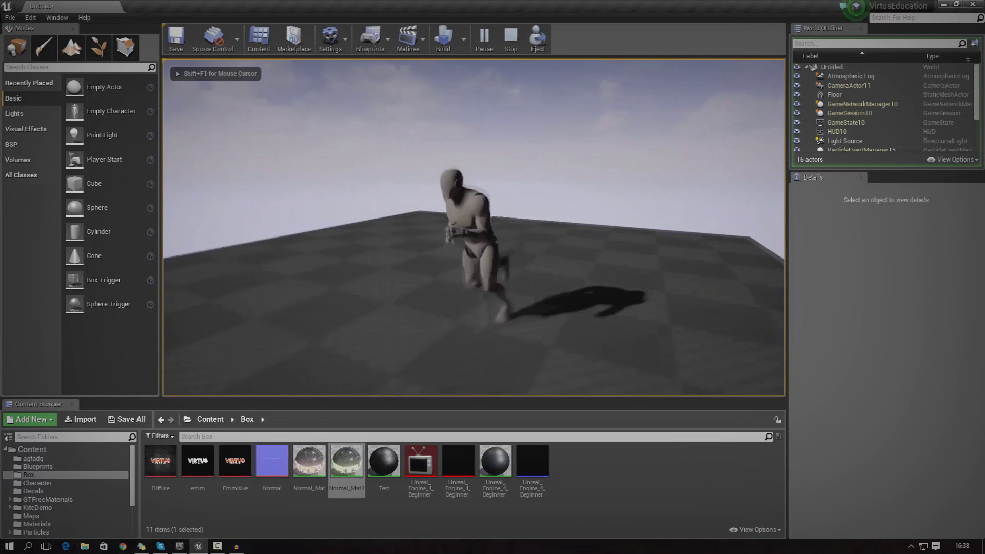
{"action": "key", "text": "Escape"}
Place a Trigger Volume on the floor near the cube, at about X 381, Y 48, Z 120 cm.
{"action": "right_click_drag", "start_coordinate": [575, 260], "coordinate": [551, 285]}
{"action": "key", "text": "w"}
{"action": "key", "text": "s"}
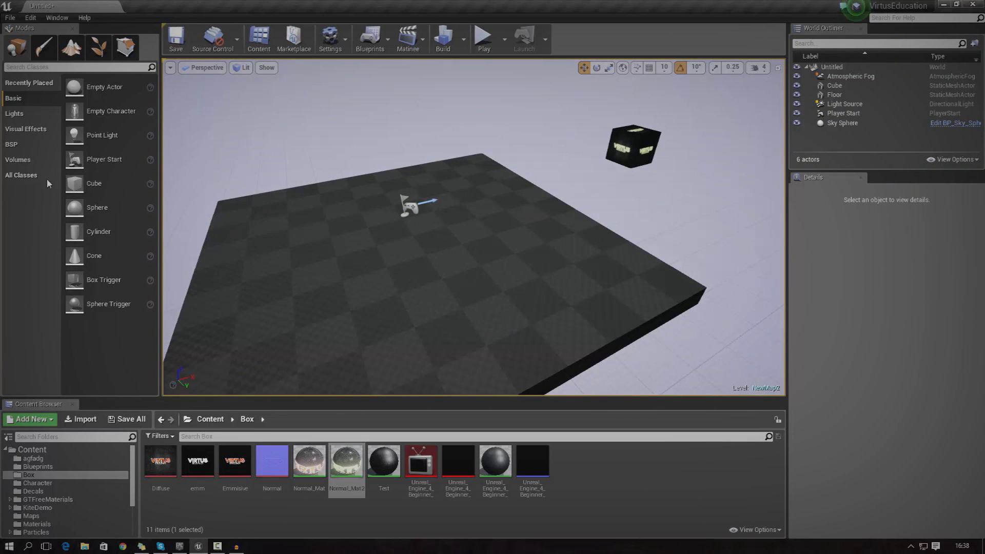
{"action": "left_click", "coordinate": [23, 160]}
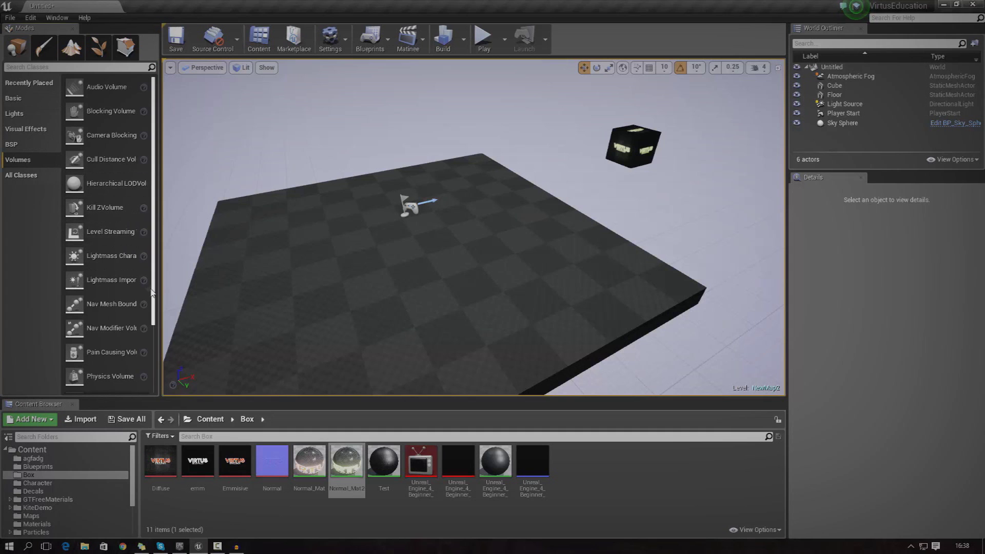
{"action": "left_click_drag", "start_coordinate": [155, 307], "coordinate": [502, 221]}
{"action": "right_click_drag", "start_coordinate": [502, 221], "coordinate": [534, 228]}
{"action": "left_click_drag", "start_coordinate": [576, 207], "coordinate": [598, 198]}
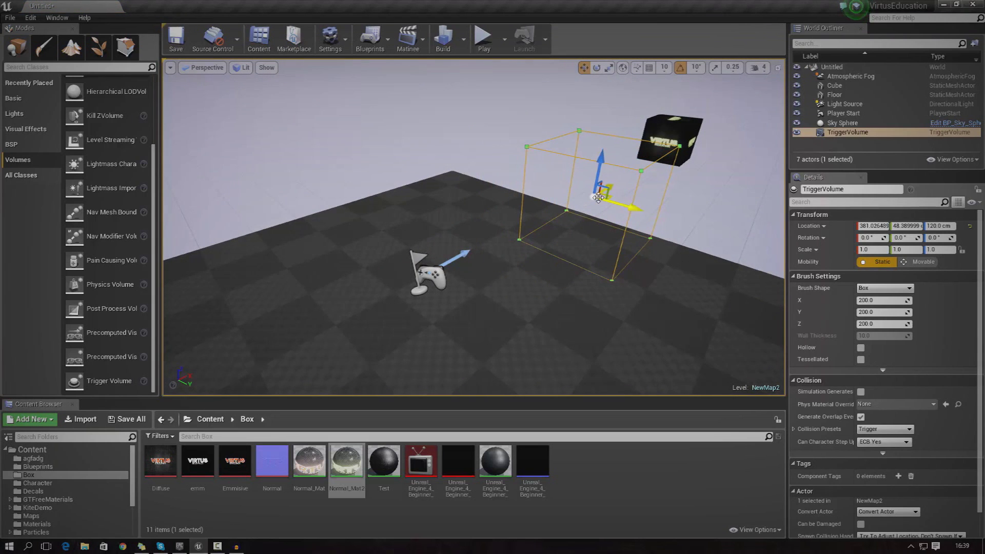
Open the Level Blueprint and move its window aside so the viewport can be seen.
{"action": "left_click", "coordinate": [370, 38]}
{"action": "mouse_move", "coordinate": [400, 102]}
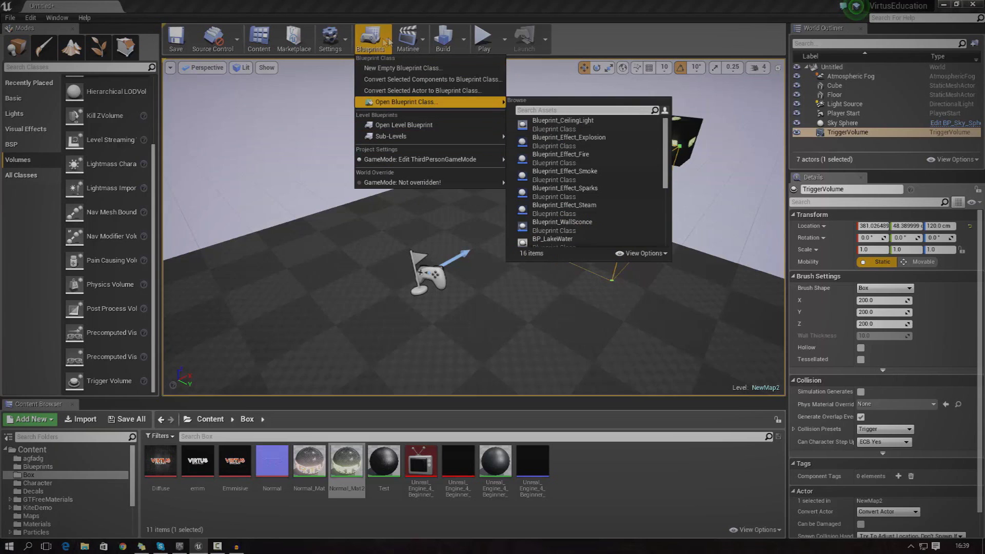
{"action": "left_click", "coordinate": [403, 124]}
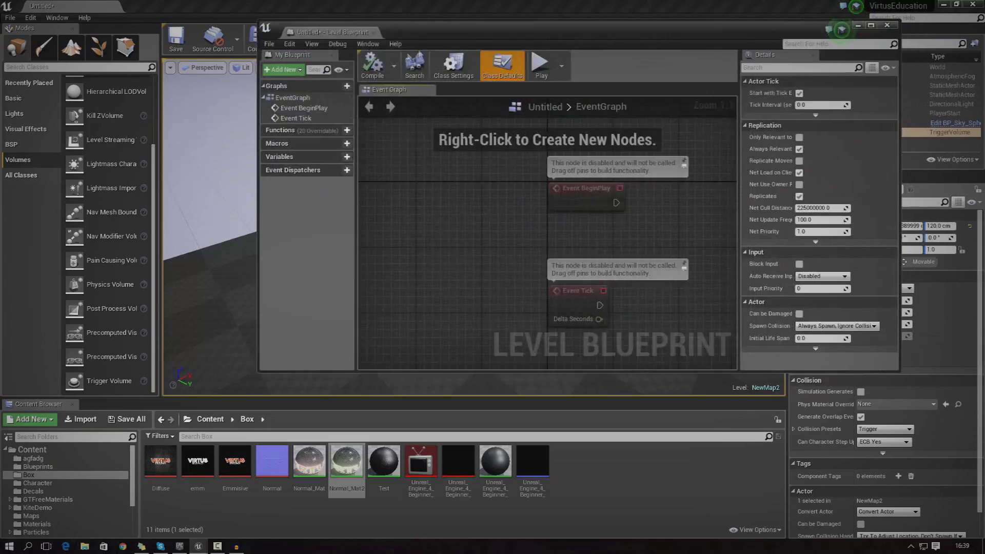
{"action": "scroll", "coordinate": [528, 210], "scroll_direction": "up", "scroll_amount": 6}
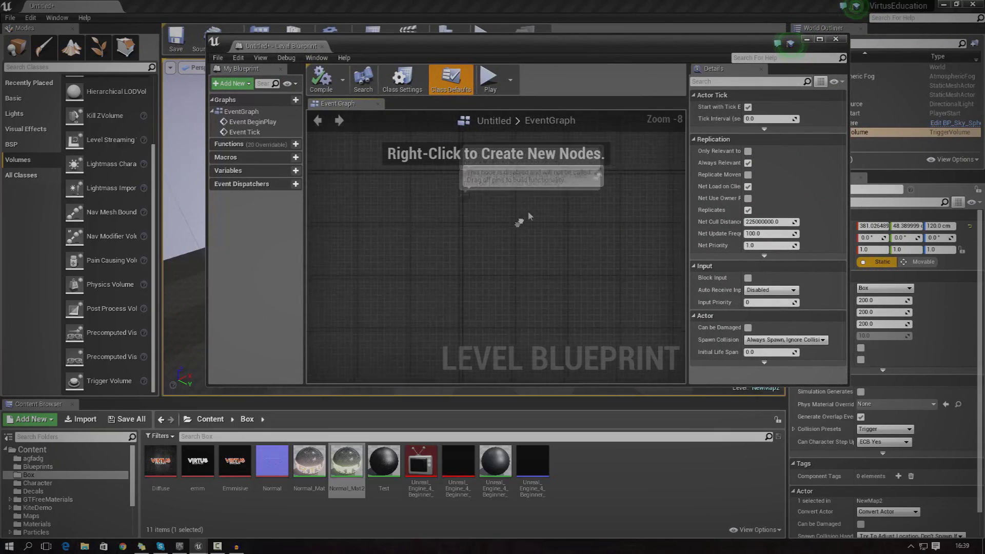
{"action": "left_click_drag", "start_coordinate": [502, 63], "coordinate": [630, 101]}
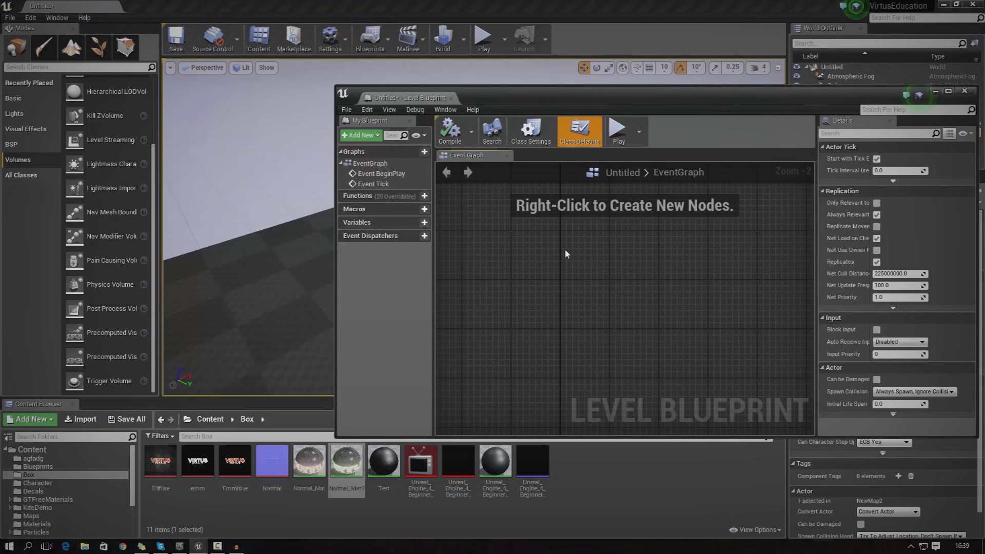
{"action": "left_click_drag", "start_coordinate": [584, 99], "coordinate": [695, 310]}
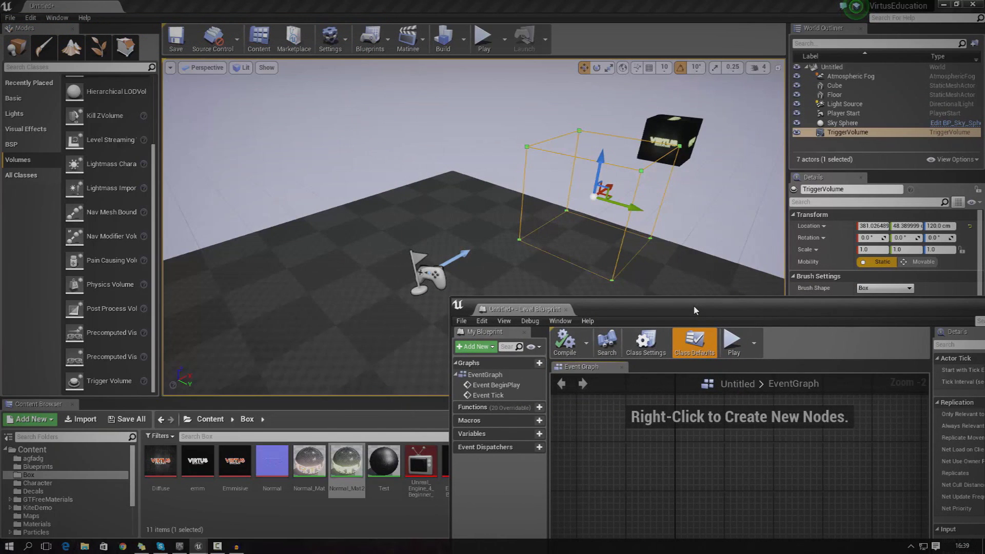
{"action": "left_click_drag", "start_coordinate": [704, 312], "coordinate": [871, 83]}
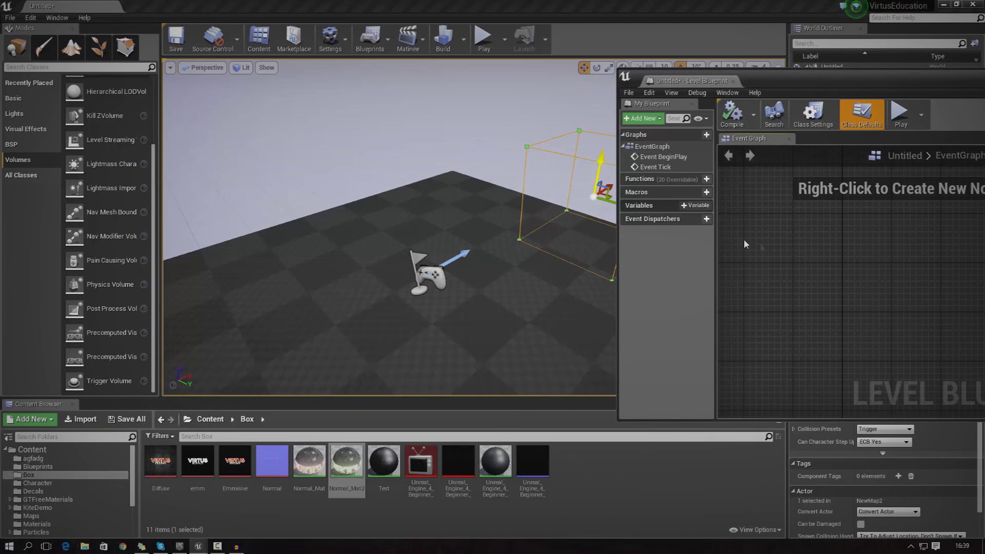
{"action": "right_click", "coordinate": [766, 229]}
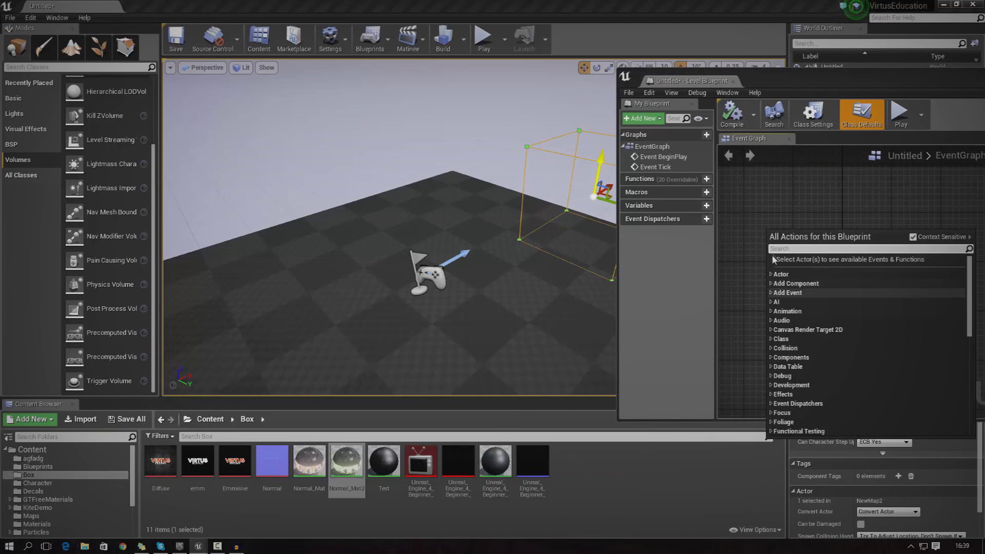
{"action": "left_click", "coordinate": [741, 215]}
{"action": "right_click", "coordinate": [742, 217]}
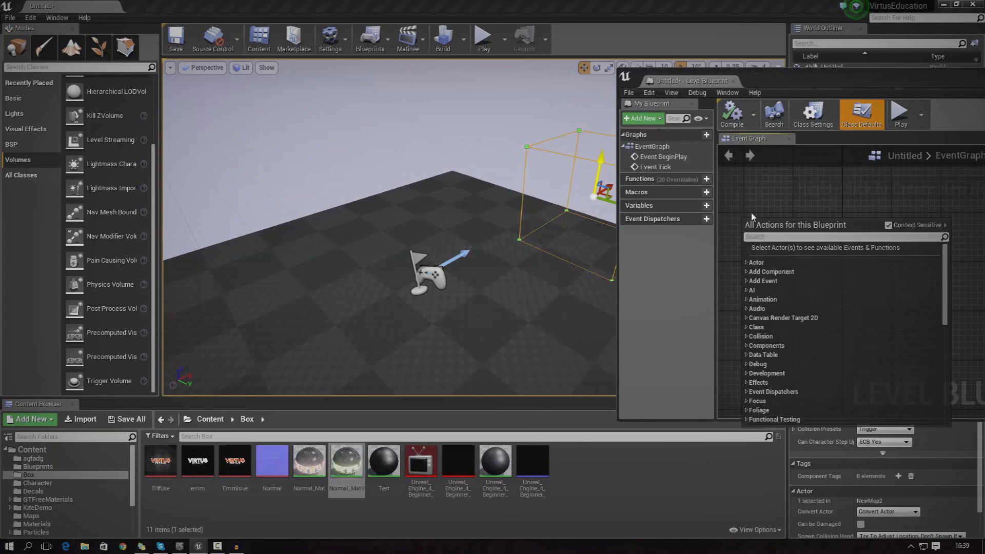
{"action": "right_click", "coordinate": [752, 212]}
{"action": "right_click", "coordinate": [756, 211]}
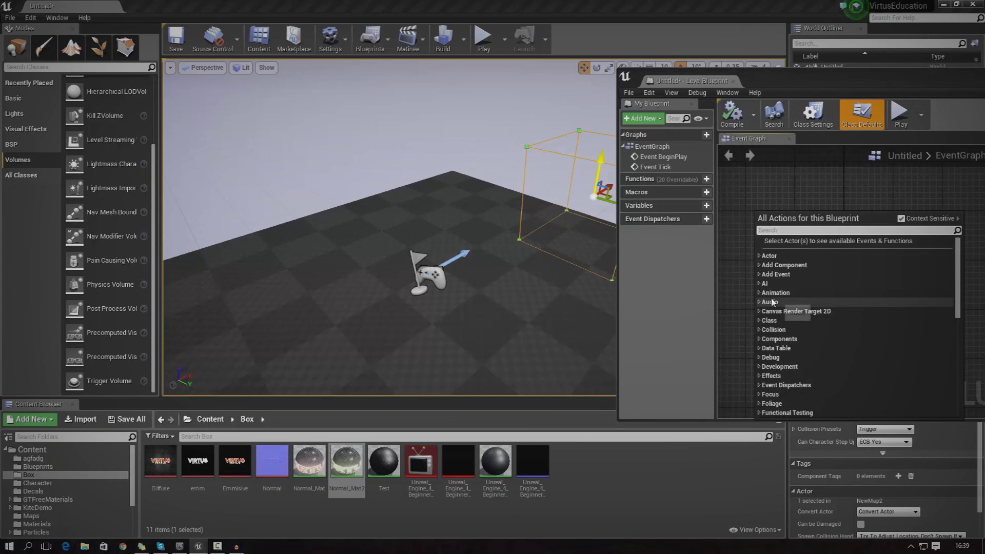
{"action": "scroll", "coordinate": [780, 321], "scroll_direction": "down", "scroll_amount": 2}
{"action": "scroll", "coordinate": [850, 275], "scroll_direction": "up", "scroll_amount": 2}
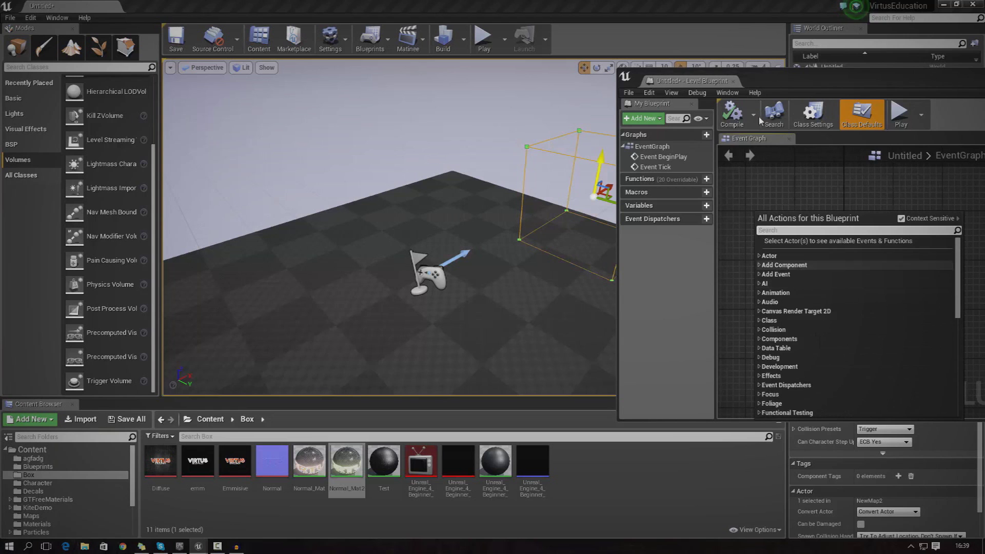
{"action": "left_click_drag", "start_coordinate": [768, 78], "coordinate": [542, 269]}
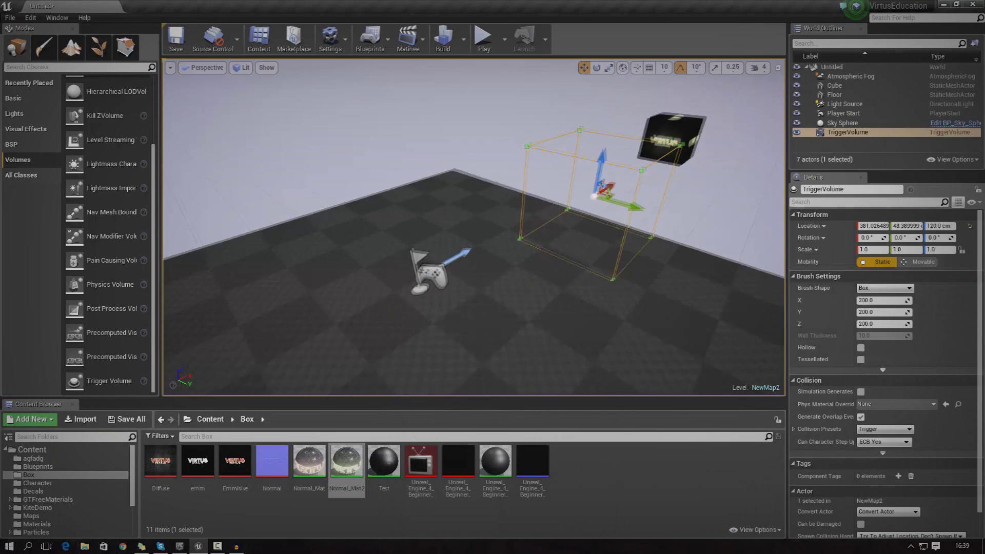
Move the selected Trigger Volume to the Persistent Level in the Levels window and make the Persistent Level current.
{"action": "key", "text": "f"}
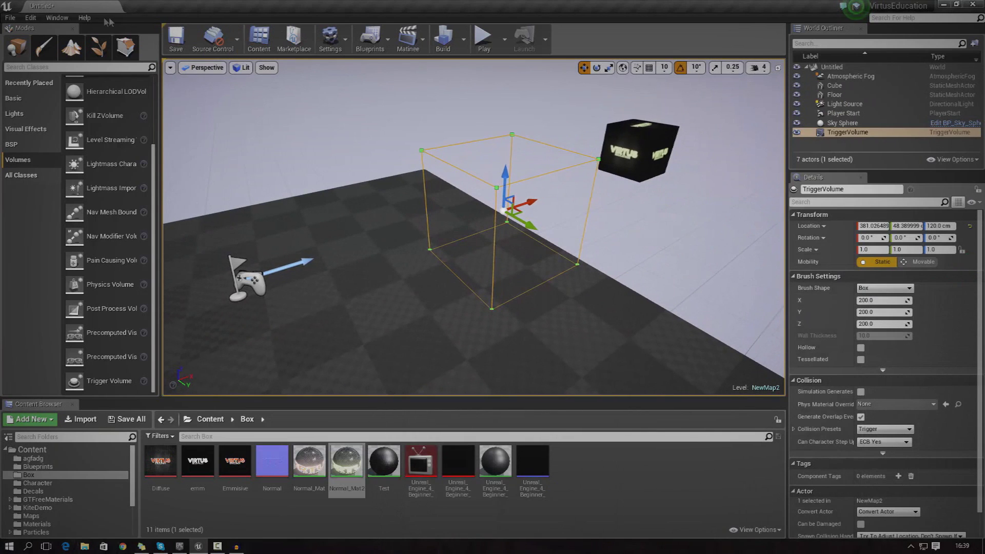
{"action": "left_click", "coordinate": [57, 18]}
{"action": "left_click", "coordinate": [72, 70]}
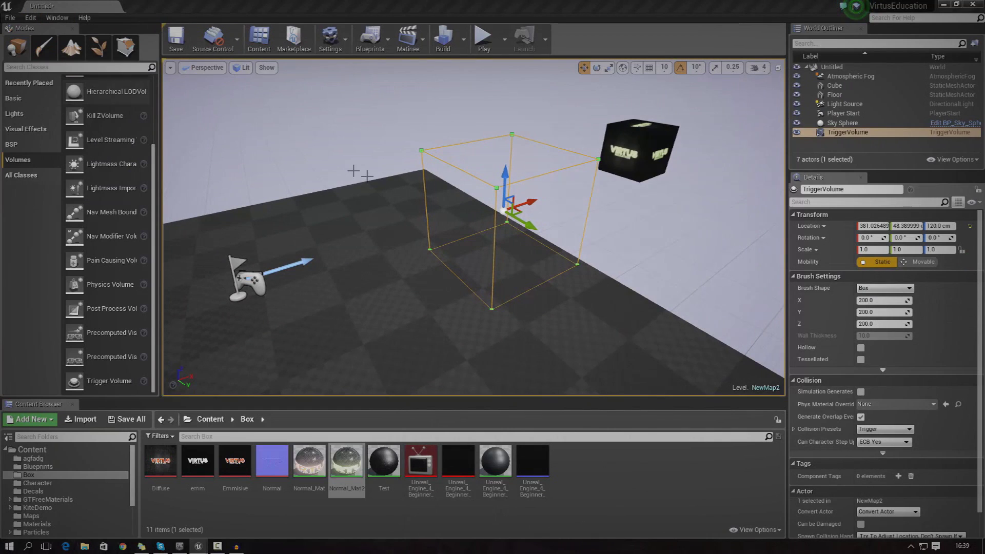
{"action": "left_click", "coordinate": [584, 170]}
{"action": "right_click", "coordinate": [583, 164]}
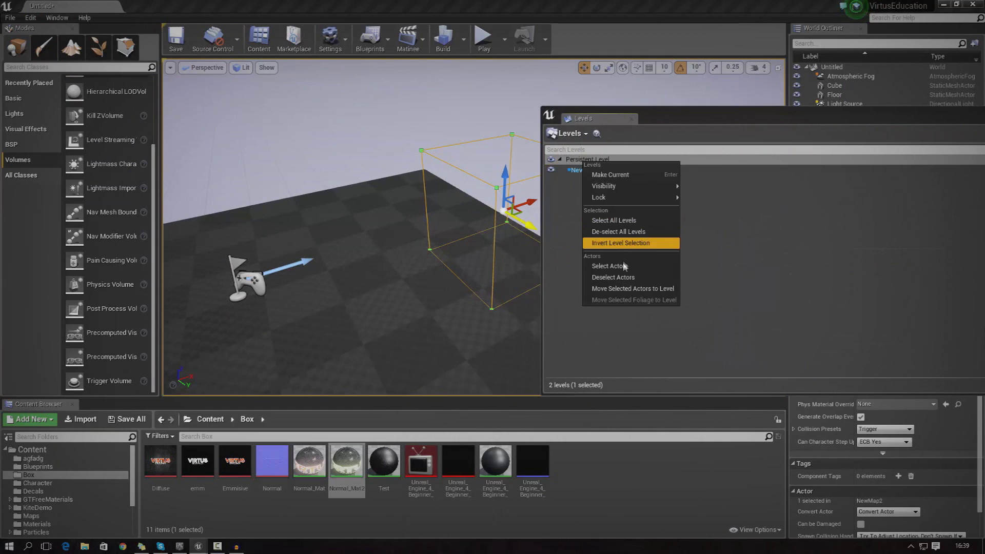
{"action": "left_click", "coordinate": [629, 290]}
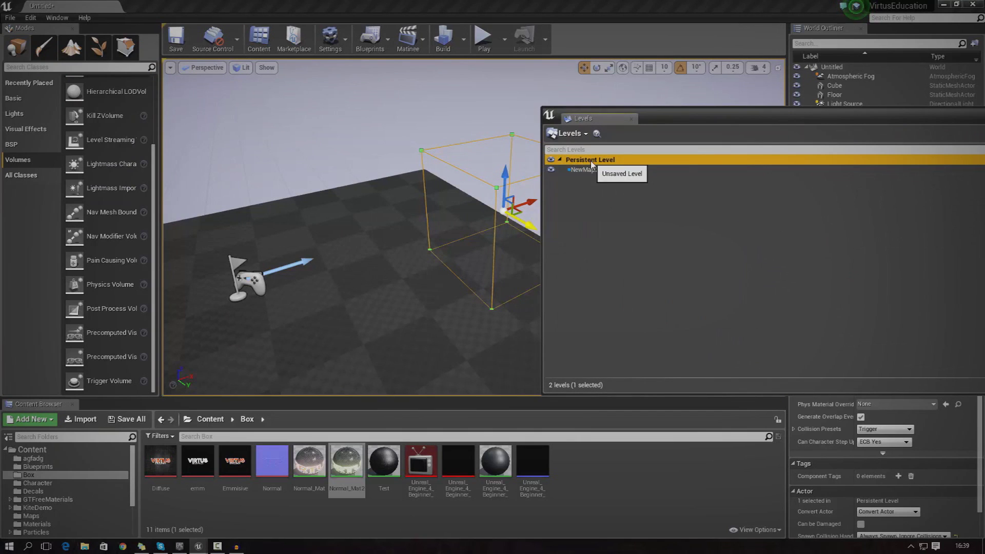
{"action": "right_click", "coordinate": [592, 163]}
{"action": "left_click", "coordinate": [615, 173]}
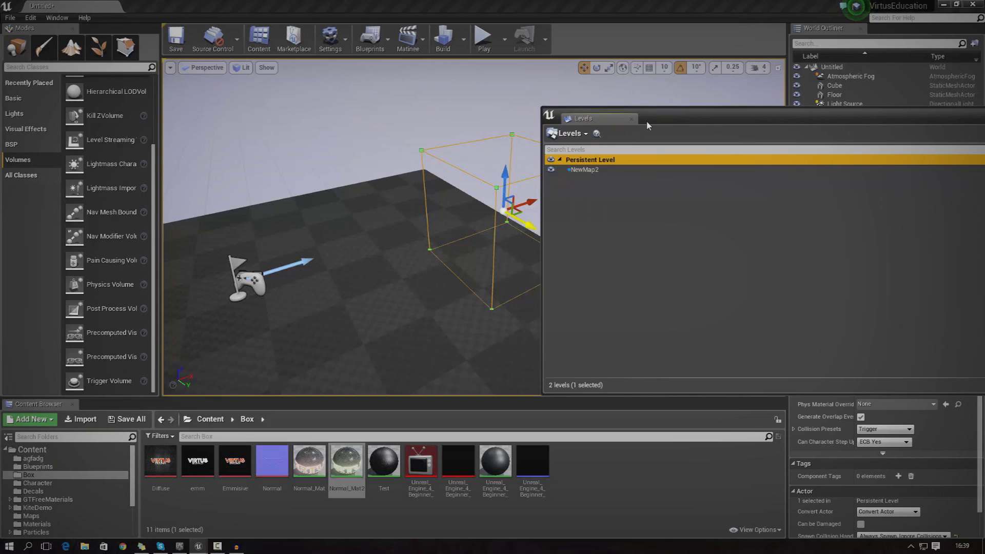
Open the Level Blueprint and add an On Actor Begin Overlap collision event for the Trigger Volume.
{"action": "left_click_drag", "start_coordinate": [647, 125], "coordinate": [737, 143]}
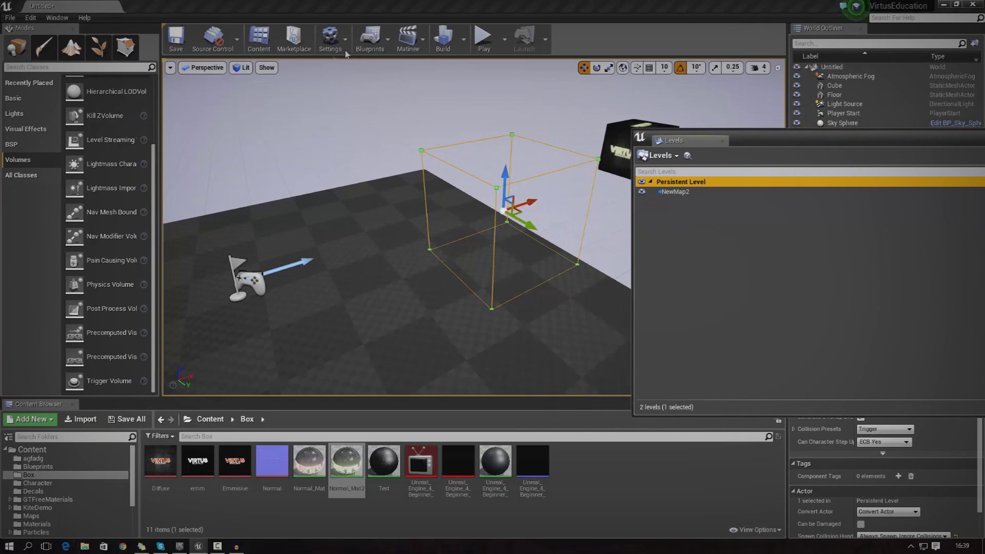
{"action": "left_click", "coordinate": [378, 53]}
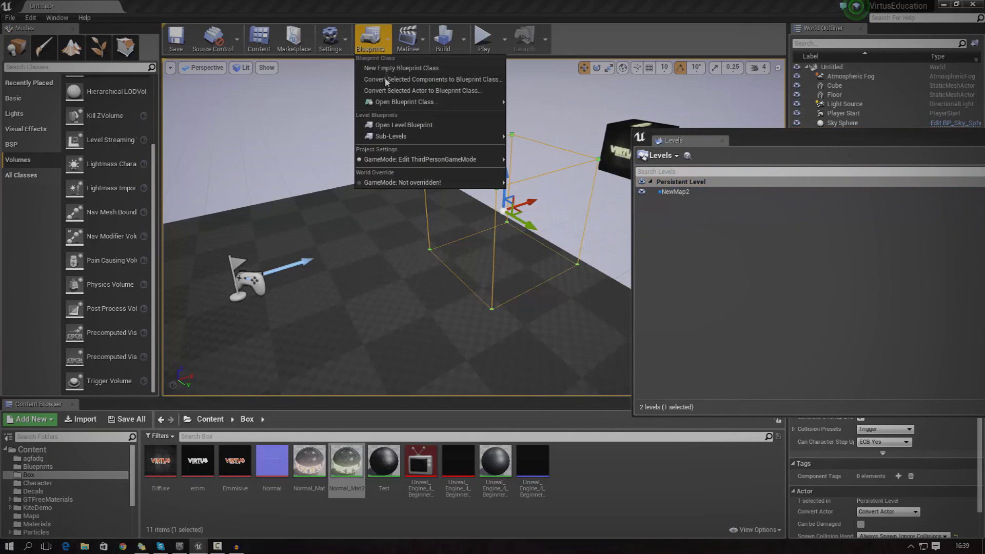
{"action": "left_click", "coordinate": [404, 125]}
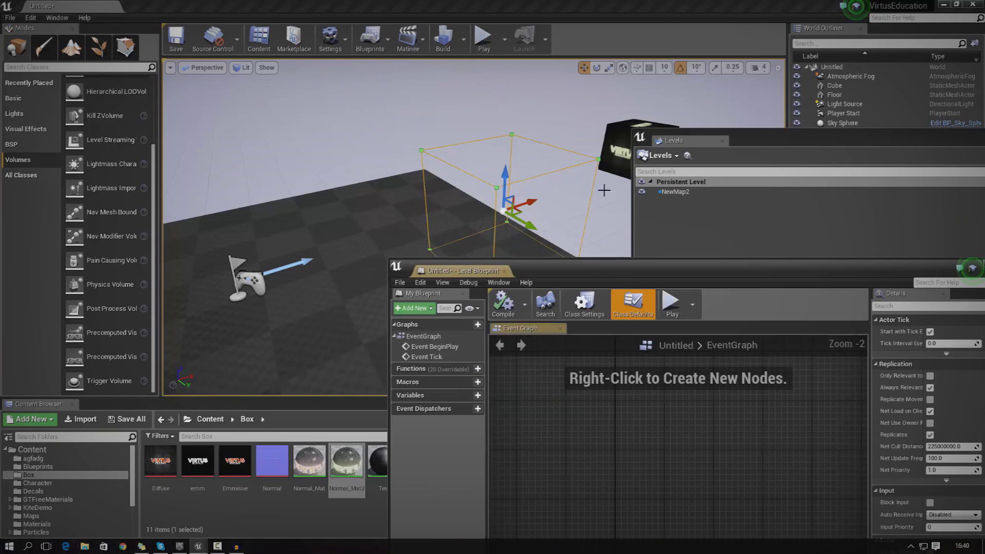
{"action": "right_click", "coordinate": [587, 420]}
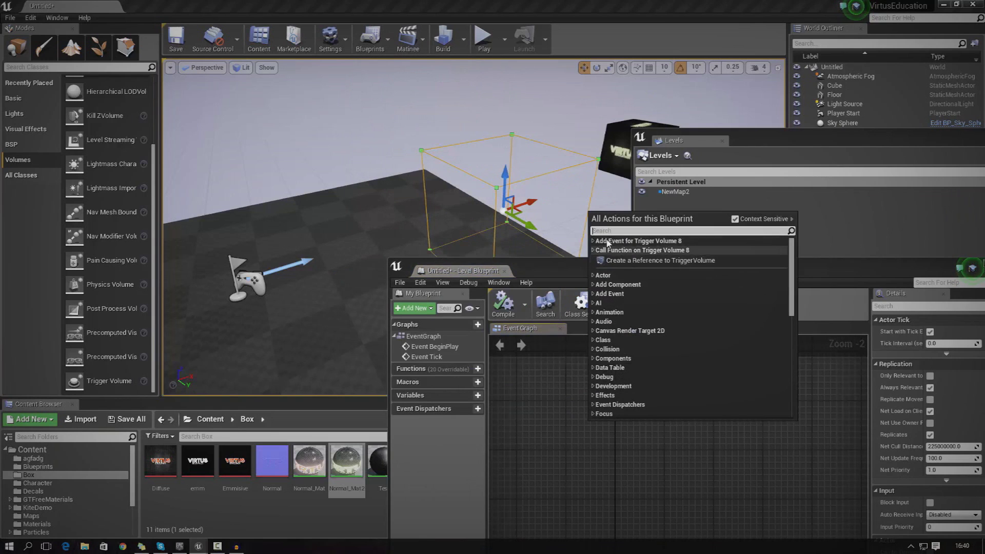
{"action": "left_click", "coordinate": [596, 243]}
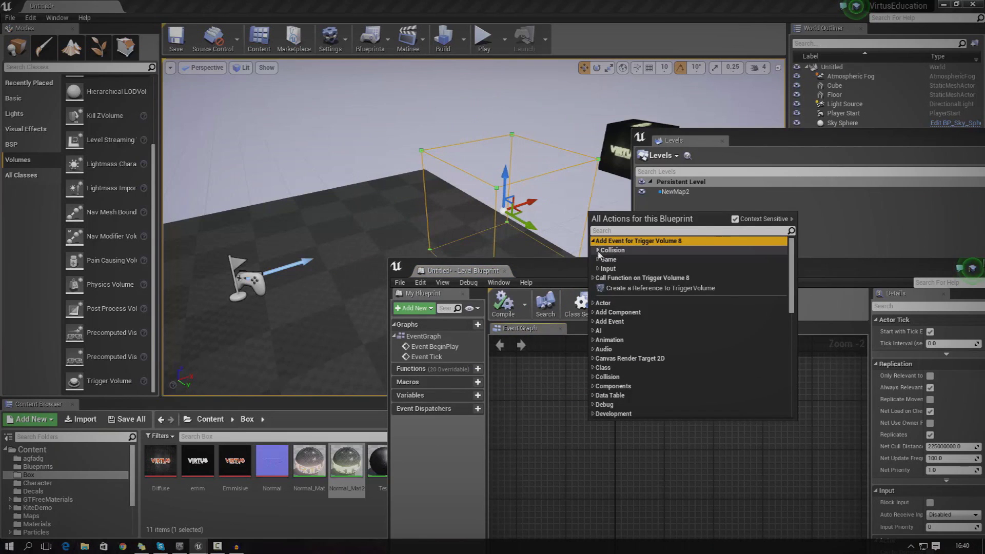
{"action": "left_click", "coordinate": [598, 251]}
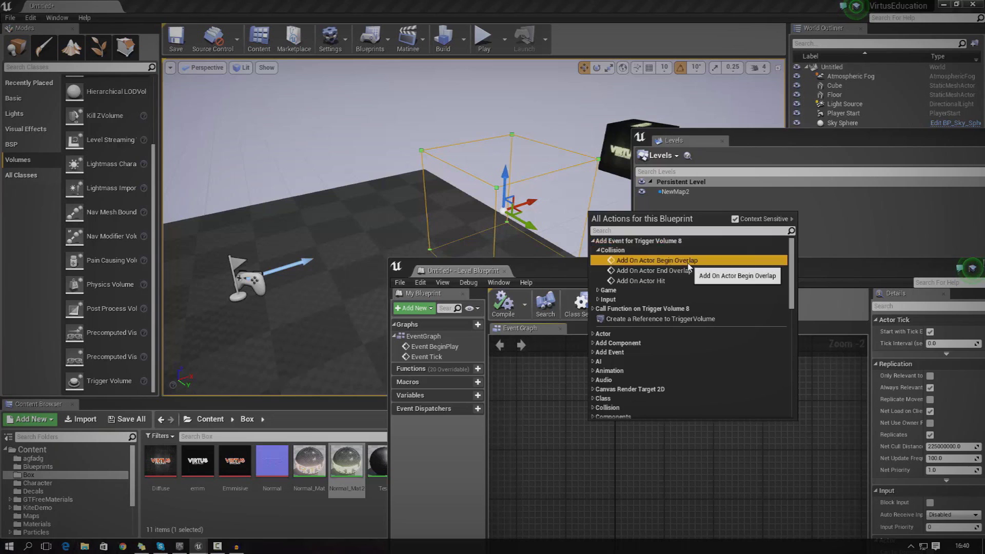
{"action": "left_click", "coordinate": [642, 261]}
{"action": "left_click_drag", "start_coordinate": [629, 434], "coordinate": [579, 411]}
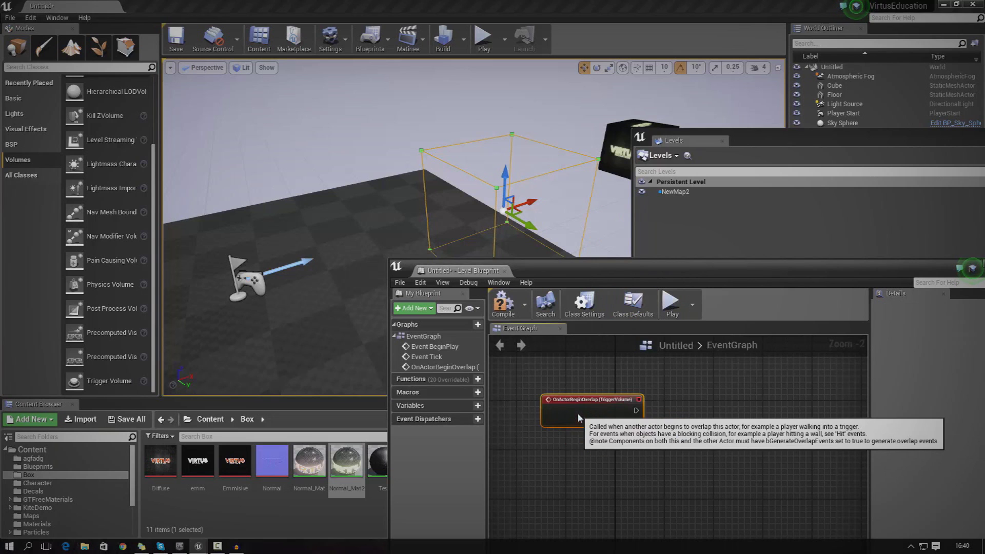
Add a Load Stream Level node and connect the overlap event's execution output to it.
{"action": "left_click_drag", "start_coordinate": [621, 269], "coordinate": [556, 114]}
{"action": "scroll", "coordinate": [583, 281], "scroll_direction": "up", "scroll_amount": 2}
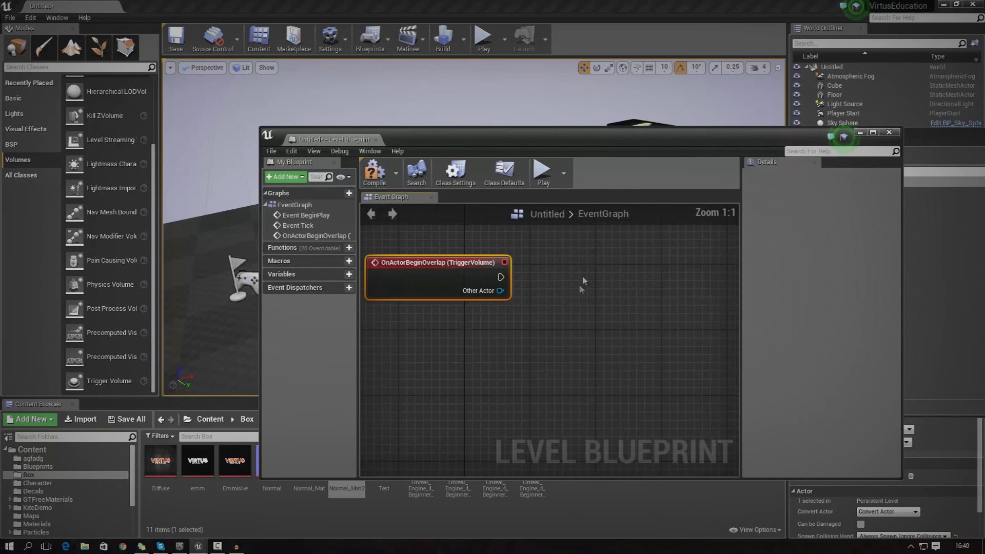
{"action": "right_click", "coordinate": [609, 268]}
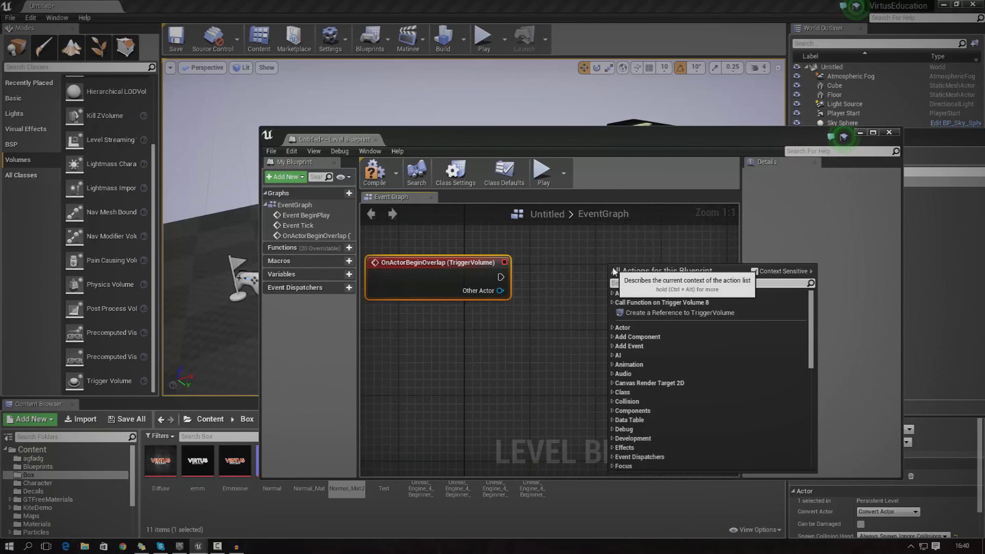
{"action": "type", "text": "load"}
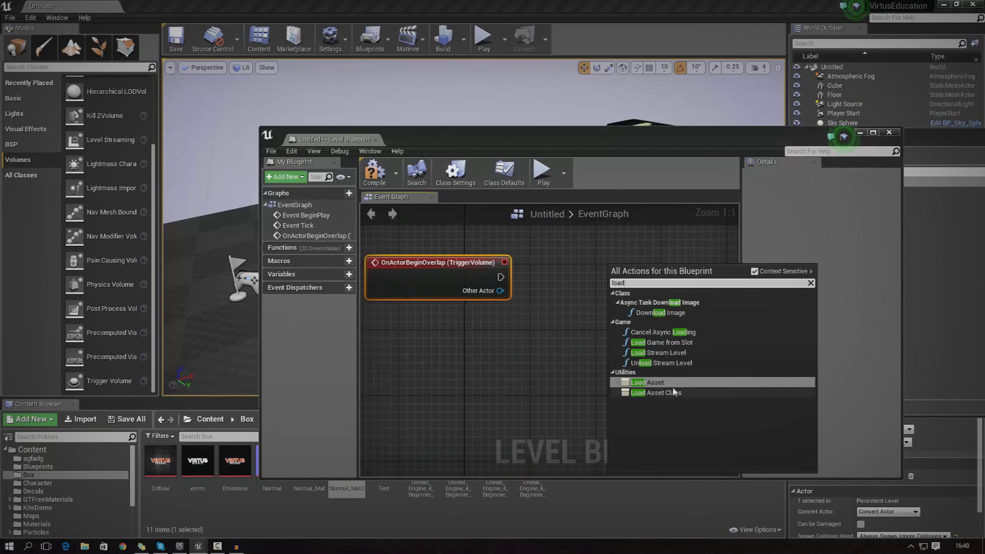
{"action": "left_click", "coordinate": [662, 352]}
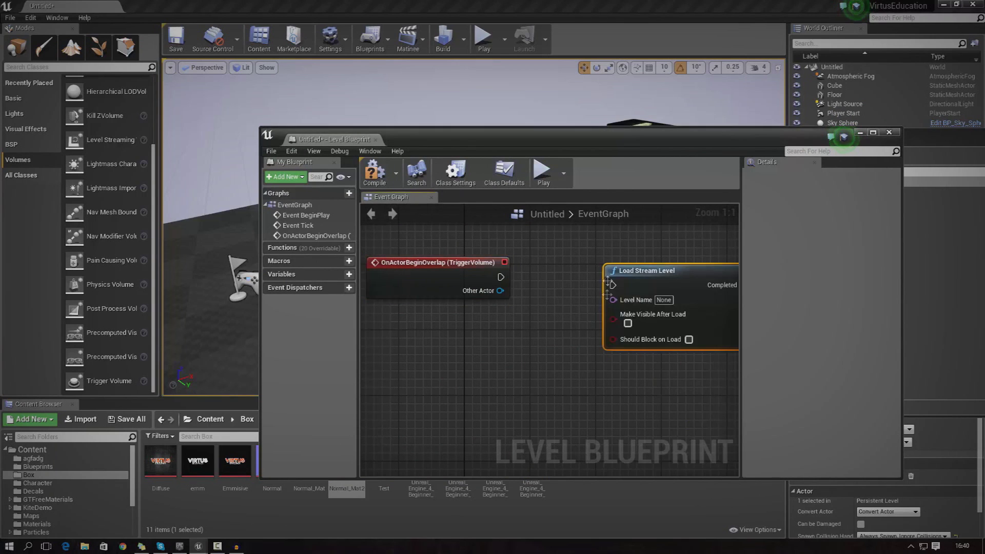
{"action": "right_click_drag", "start_coordinate": [546, 275], "coordinate": [551, 320]}
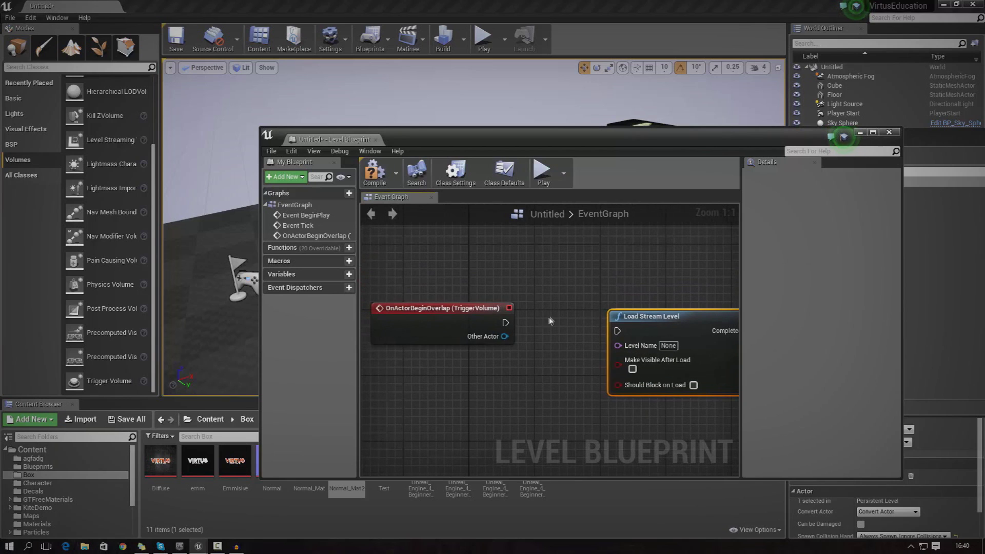
{"action": "left_click", "coordinate": [506, 323]}
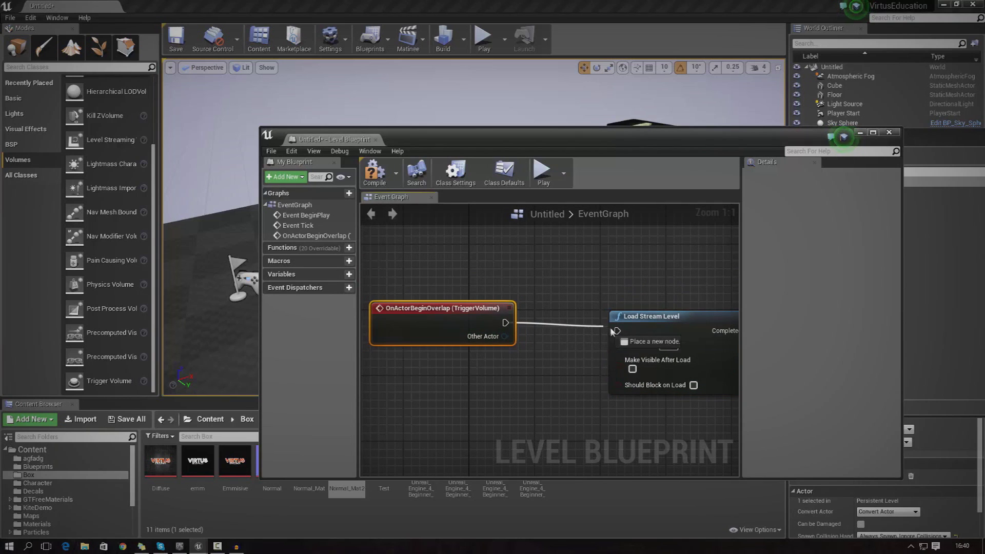
{"action": "left_click_drag", "start_coordinate": [619, 335], "coordinate": [619, 334]}
Set the Load Stream Level node's Level Name to NewMap2, and close the Level Blueprint and Levels windows.
{"action": "right_click_drag", "start_coordinate": [665, 307], "coordinate": [596, 281]}
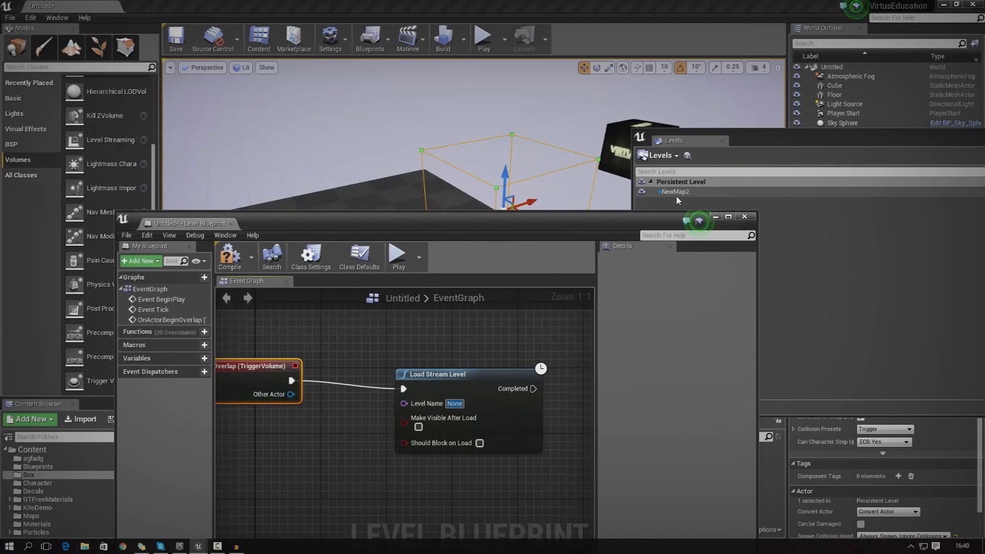
{"action": "type", "text": "NewMap2"}
{"action": "left_click", "coordinate": [744, 216]}
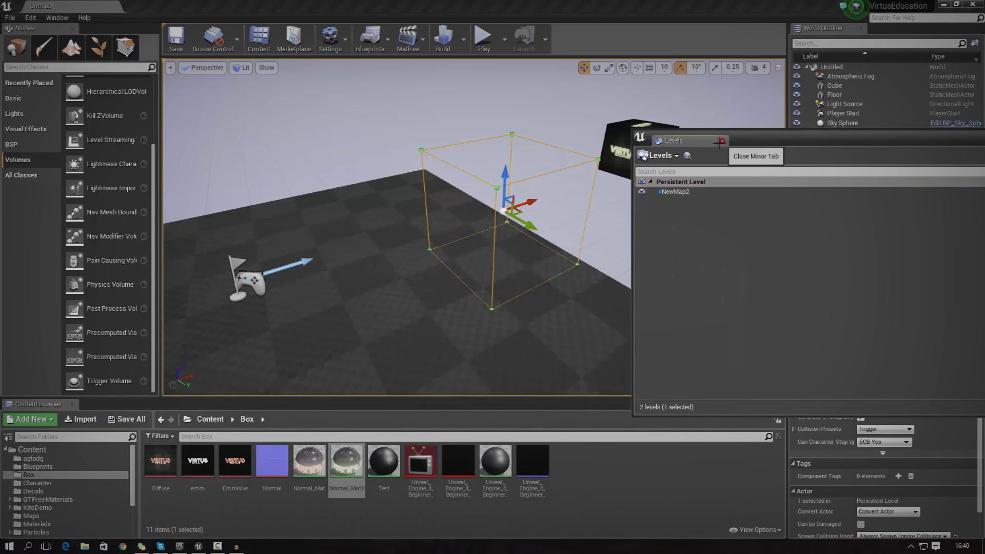
{"action": "left_click", "coordinate": [724, 140]}
Play the level and run the character through the trigger area to test whether the cube loads, then stop playing.
{"action": "left_click", "coordinate": [484, 38]}
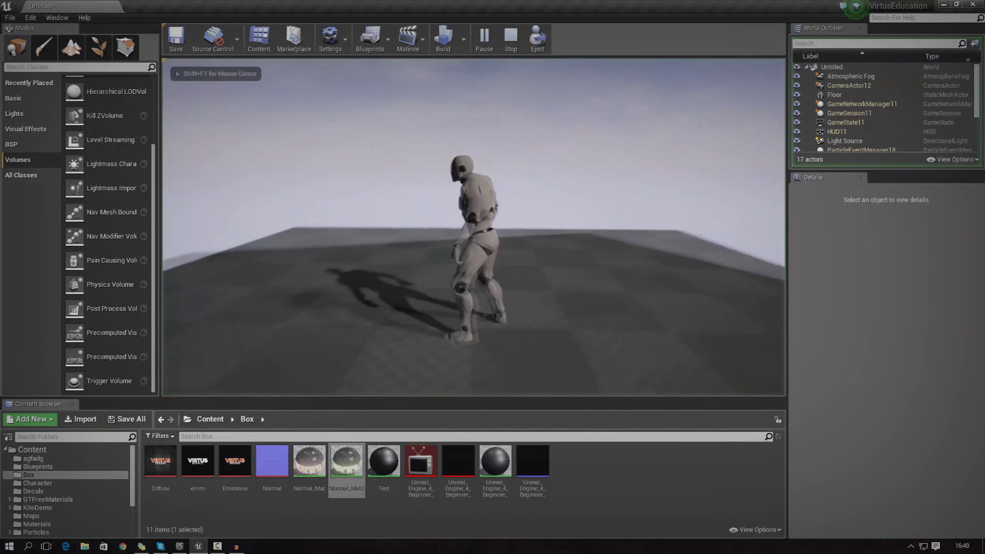
{"action": "key", "text": "w"}
{"action": "key", "text": "w"}
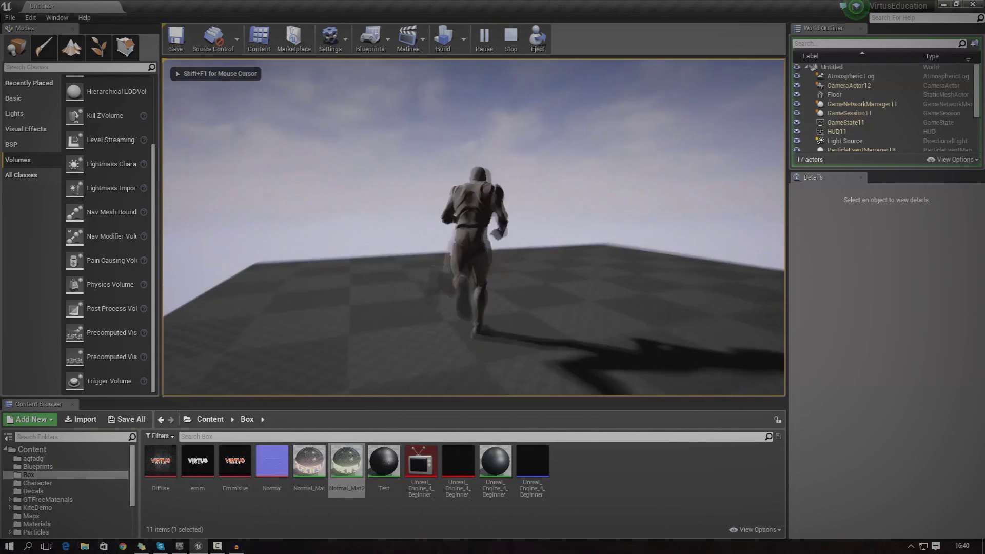
{"action": "key", "text": "a"}
{"action": "key", "text": "w"}
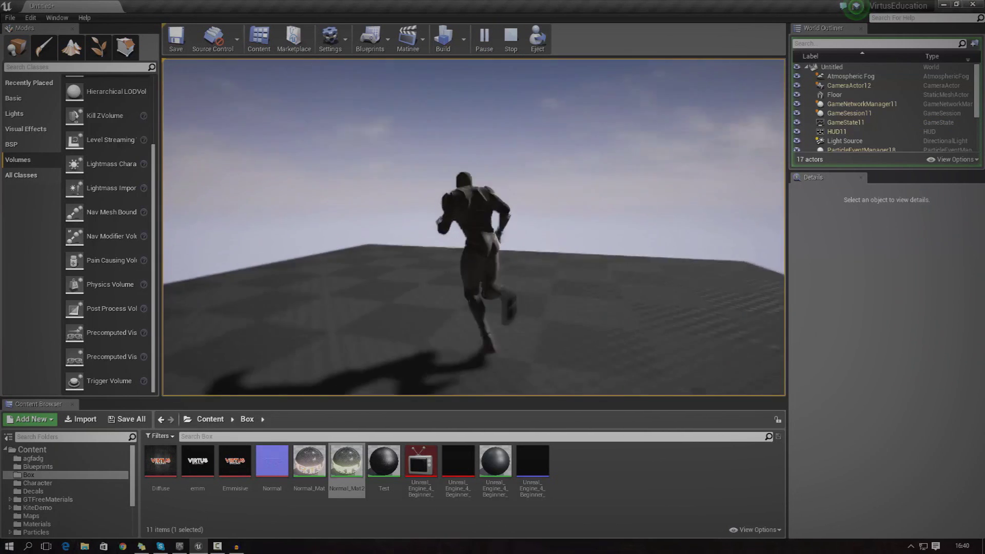
{"action": "key", "text": "Escape"}
Reopen the Level Blueprint, enable Make Visible After Load on the Load Stream Level node, and close the blueprint.
{"action": "key", "text": "f"}
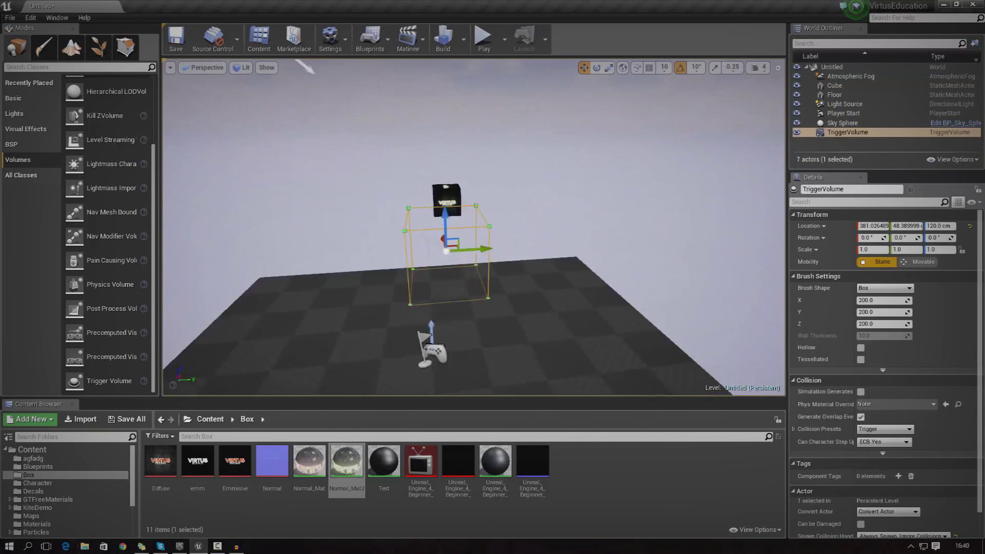
{"action": "left_click", "coordinate": [357, 50]}
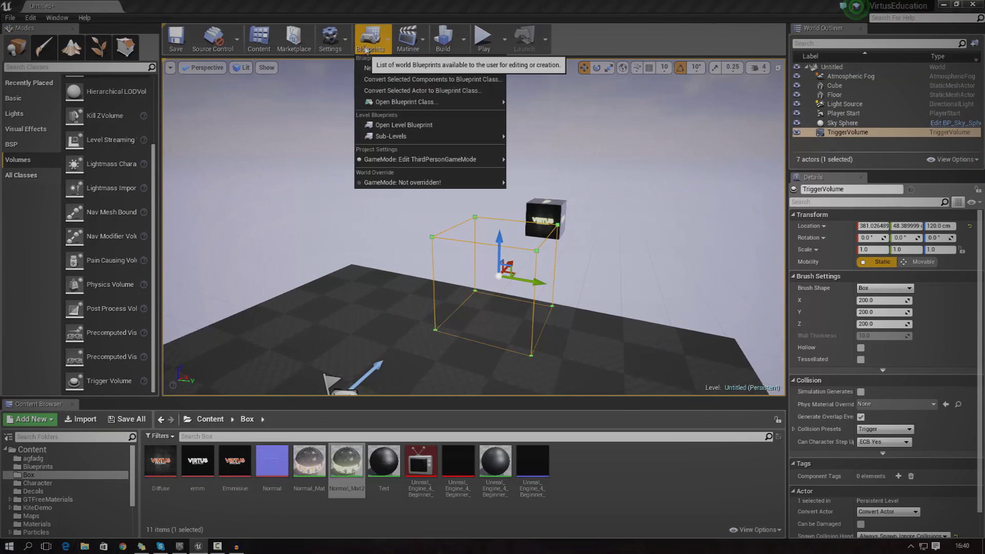
{"action": "left_click", "coordinate": [390, 127]}
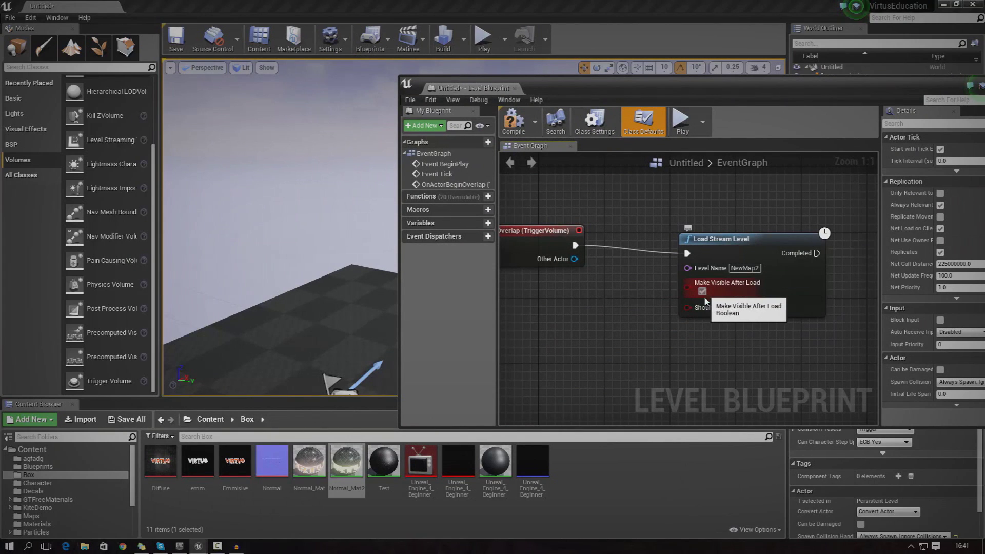
{"action": "left_click", "coordinate": [515, 88]}
Play the level again and run into the Trigger Volume to check that the NewMap2 cube becomes visible.
{"action": "left_click", "coordinate": [508, 109]}
{"action": "key", "text": "w"}
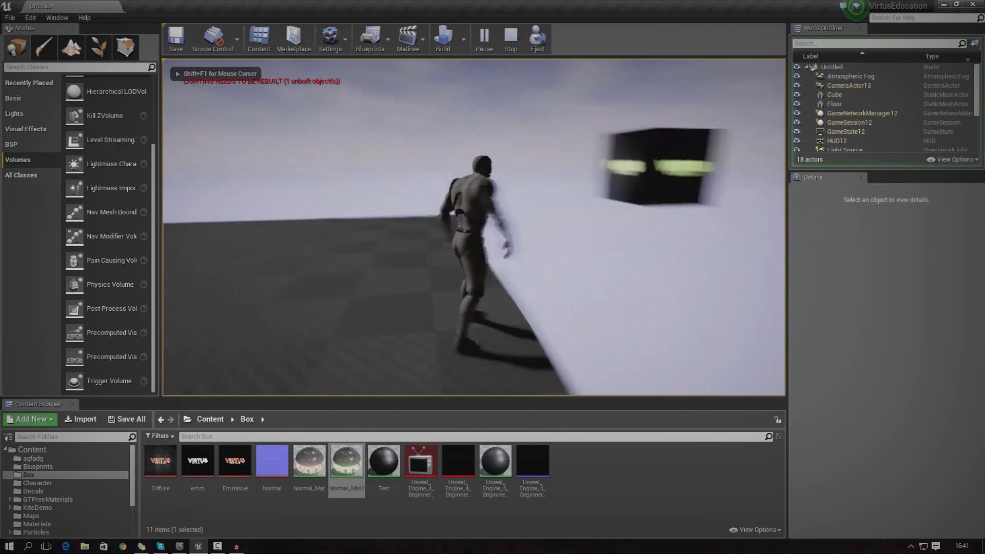
{"action": "key", "text": "a"}
{"action": "key", "text": "w"}
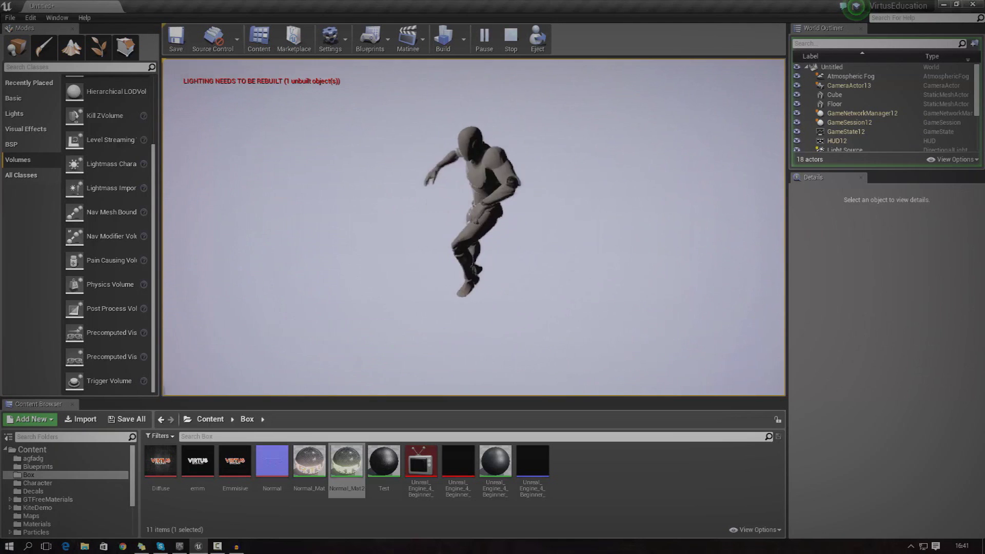
{"action": "key", "text": "Escape"}
Examine the cube and the Trigger Volume's placement beside it from different sides in the viewport.
{"action": "key", "text": "a"}
{"action": "right_click_drag", "start_coordinate": [473, 227], "coordinate": [703, 225]}
{"action": "key", "text": "w"}
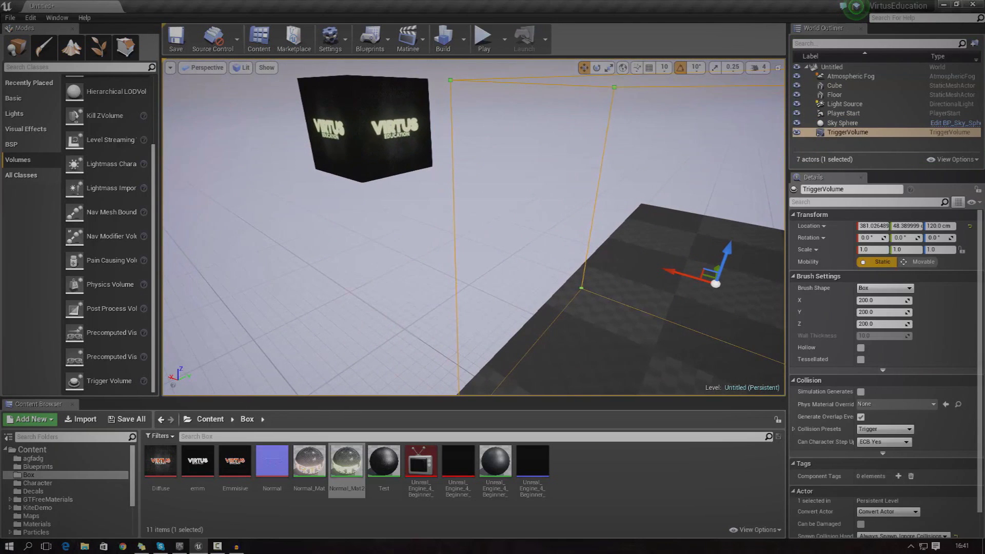
{"action": "key", "text": "s"}
{"action": "right_click_drag", "start_coordinate": [415, 204], "coordinate": [225, 215]}
{"action": "key", "text": "d"}
{"action": "right_click_drag", "start_coordinate": [469, 170], "coordinate": [469, 170]}
{"action": "key", "text": "s"}
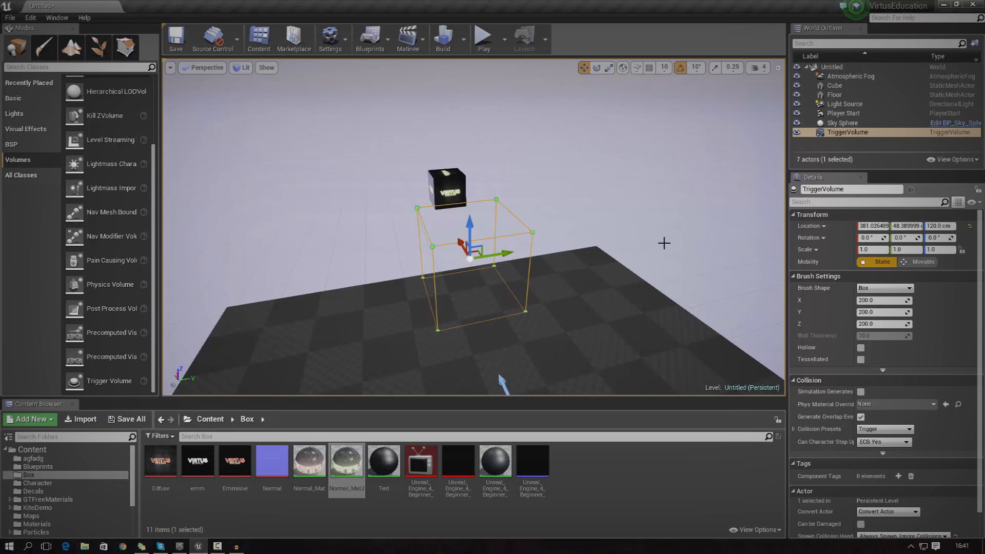
Select the cube beyond the floor's edge in the viewport and open the Levels window.
{"action": "right_click_drag", "start_coordinate": [664, 243], "coordinate": [505, 249]}
{"action": "key", "text": "w"}
{"action": "key", "text": "d"}
{"action": "key", "text": "s"}
{"action": "key", "text": "w"}
{"action": "key", "text": "a"}
{"action": "left_click", "coordinate": [672, 213]}
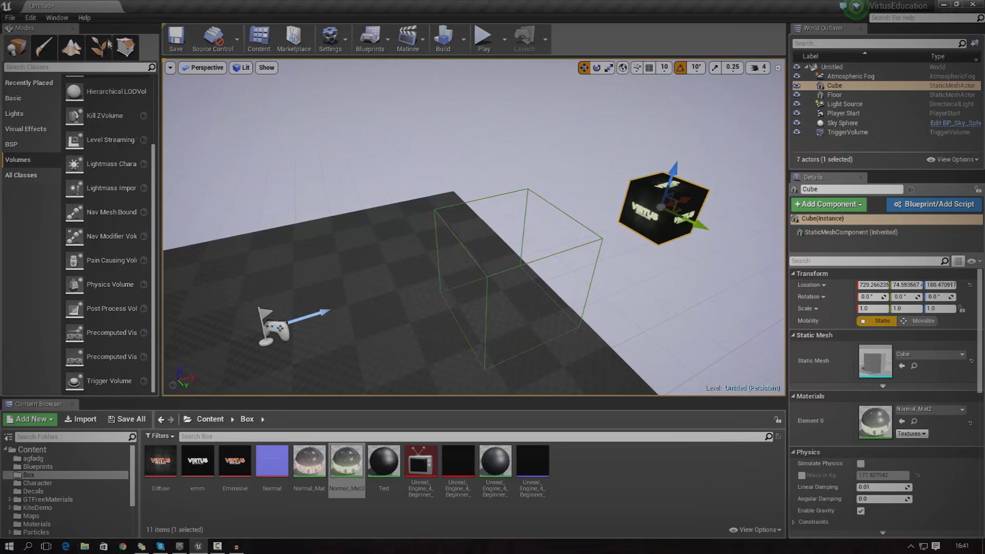
{"action": "left_click", "coordinate": [57, 19]}
{"action": "left_click", "coordinate": [88, 66]}
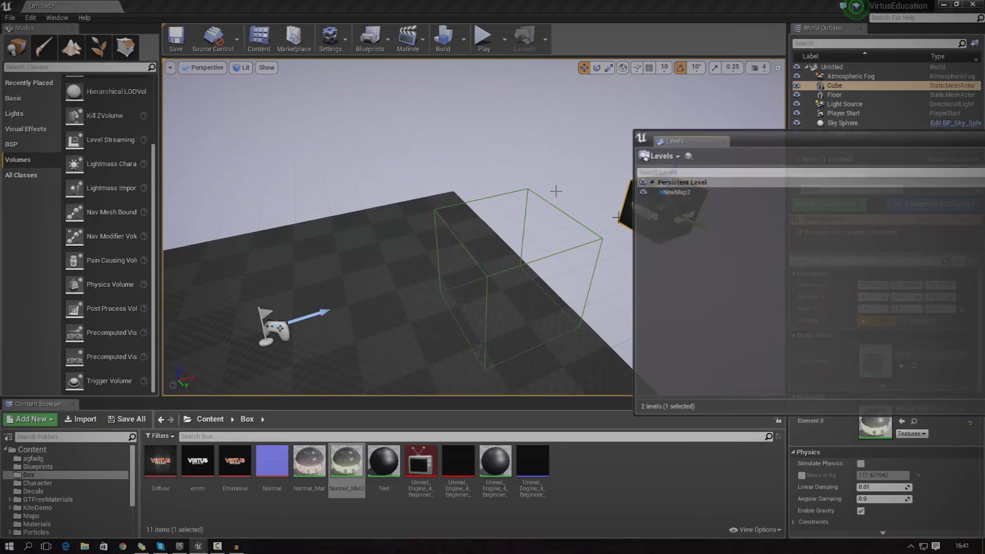
Move the Levels window aside and make NewMap2 the current level.
{"action": "left_click_drag", "start_coordinate": [749, 140], "coordinate": [834, 120]}
{"action": "key", "text": "w"}
{"action": "right_click_drag", "start_coordinate": [502, 236], "coordinate": [693, 210]}
{"action": "key", "text": "s"}
{"action": "left_click", "coordinate": [758, 176]}
{"action": "right_click", "coordinate": [757, 176]}
{"action": "left_click", "coordinate": [772, 192]}
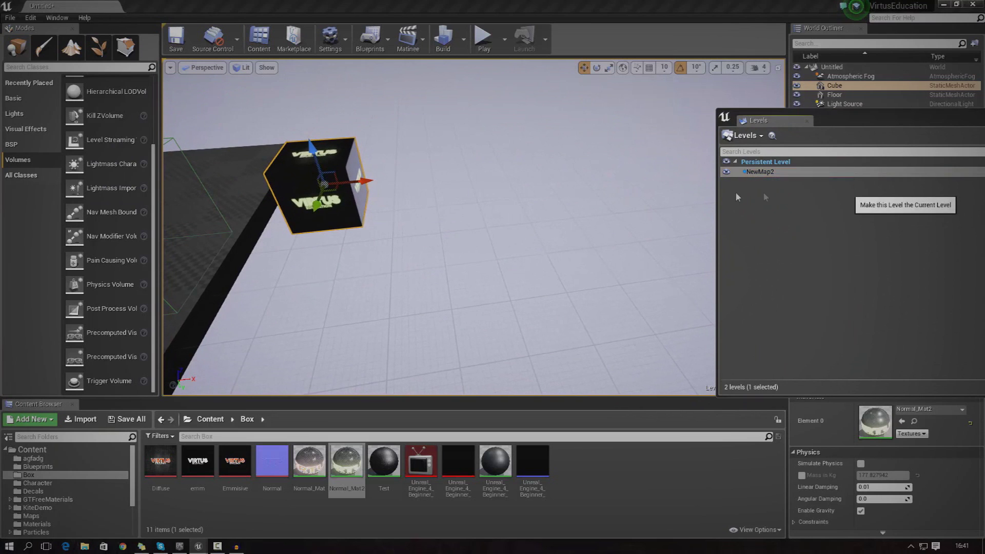
Duplicate the cube twice along the Y axis, placing one copy on its positive side and the other on its negative side at about Y -58 cm.
{"action": "key", "text": "s"}
{"action": "mouse_move", "coordinate": [615, 218]}
{"action": "right_mouse_down"}
{"action": "mouse_move", "coordinate": [595, 220]}
{"action": "mouse_move", "coordinate": [606, 221]}
{"action": "right_mouse_up"}
{"action": "key", "text": "a"}
{"action": "right_click_drag", "start_coordinate": [491, 196], "coordinate": [475, 203]}
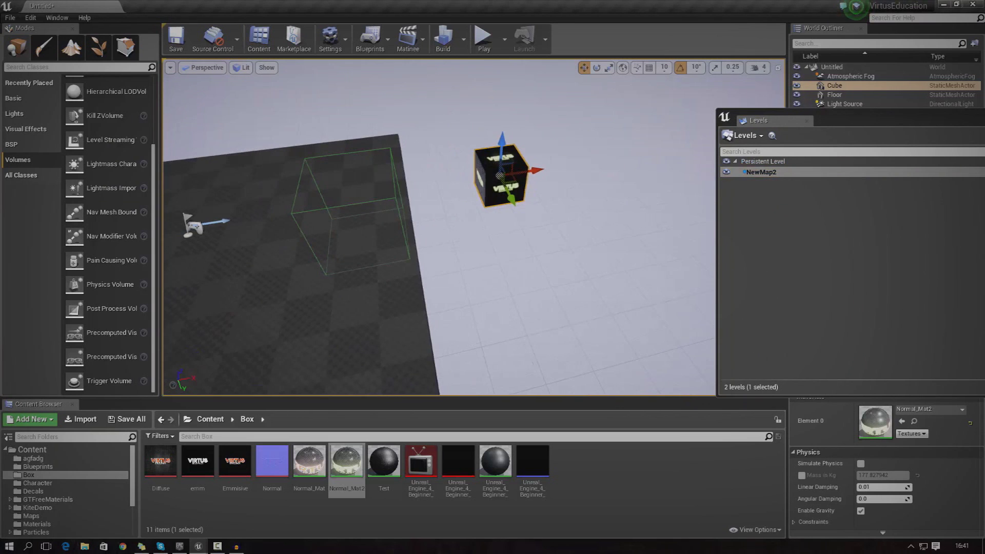
{"action": "key", "text": "ctrl+w"}
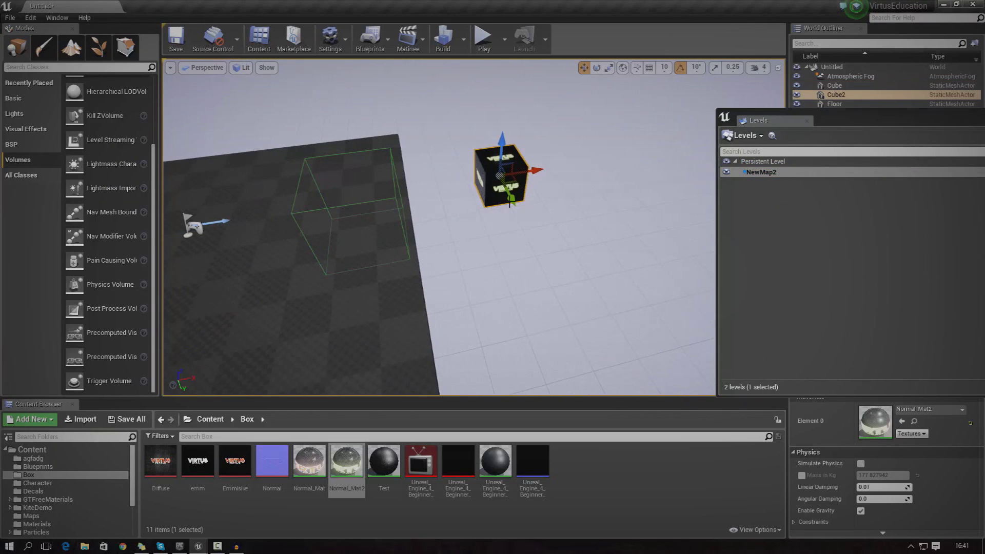
{"action": "left_click_drag", "start_coordinate": [509, 203], "coordinate": [547, 266]}
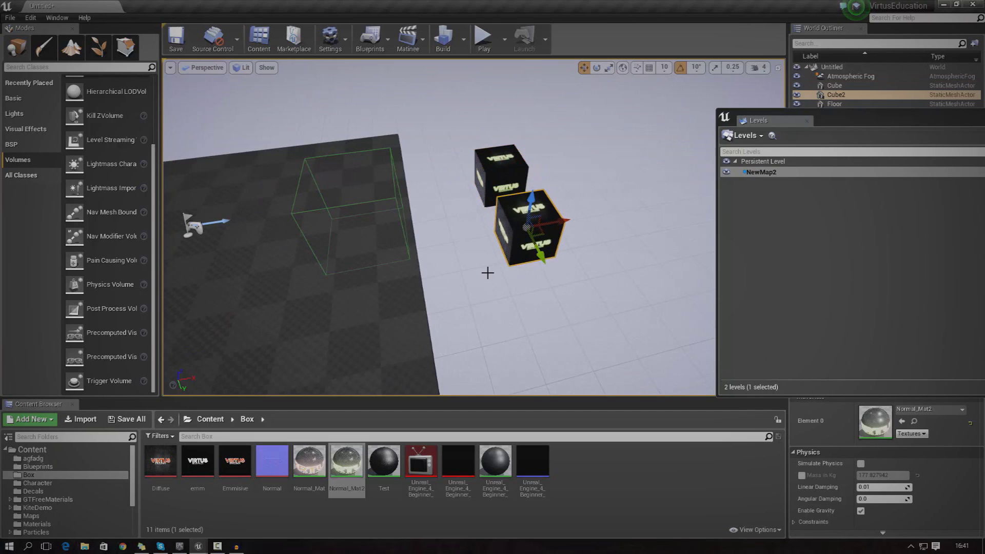
{"action": "key", "text": "ctrl+w"}
{"action": "left_click_drag", "start_coordinate": [543, 254], "coordinate": [494, 163]}
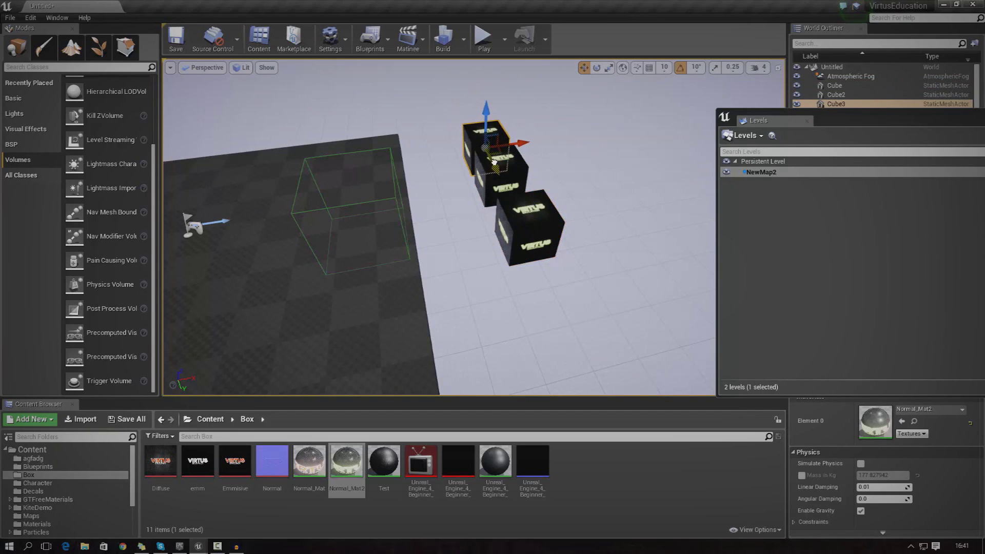
Make the Persistent Level the current level again and close the Levels window.
{"action": "right_click", "coordinate": [785, 163]}
{"action": "left_click", "coordinate": [798, 177]}
{"action": "left_click", "coordinate": [807, 121]}
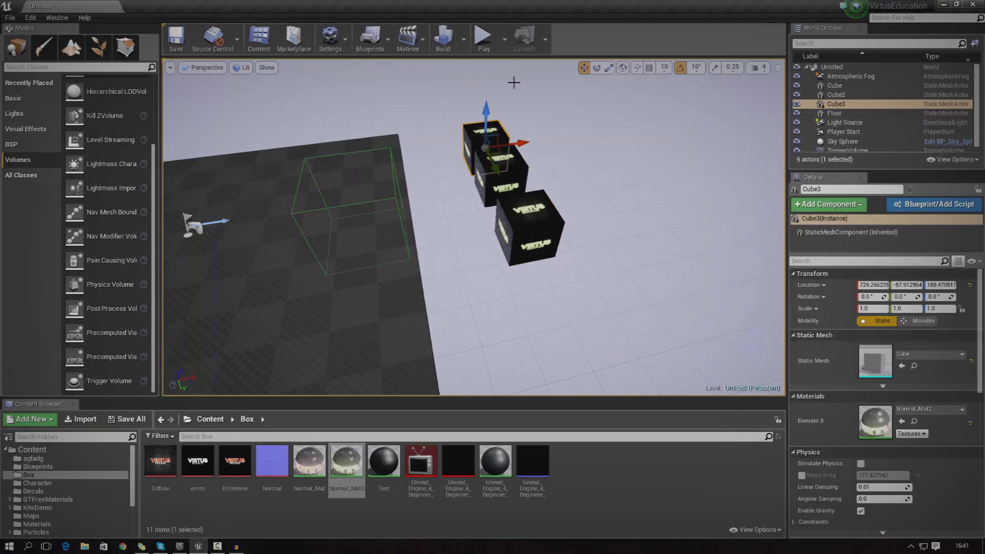
Play the level, run through the Trigger Volume and jump onto the three cubes to test the streaming, and stop playing.
{"action": "left_click", "coordinate": [484, 38]}
{"action": "key", "text": "w"}
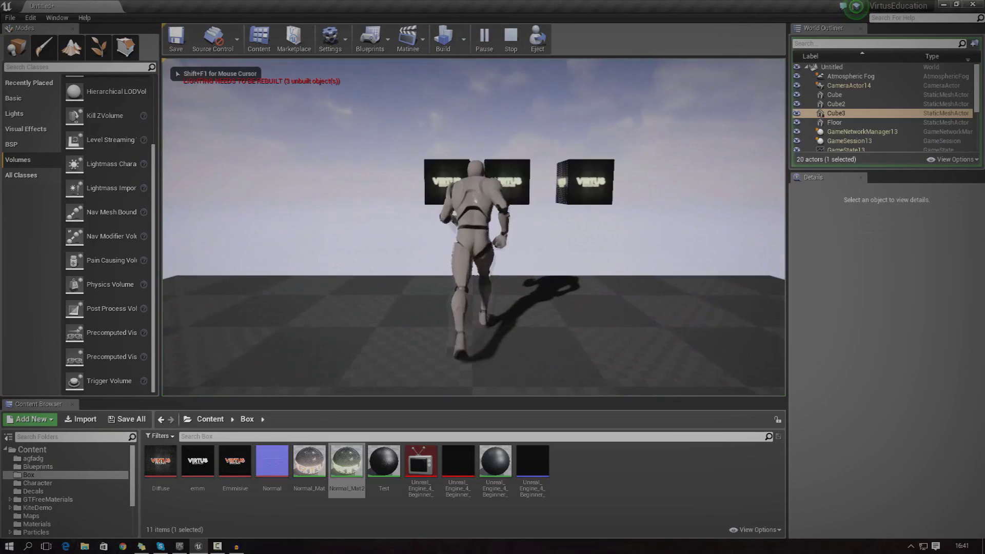
{"action": "key", "text": "w"}
{"action": "key", "text": "space"}
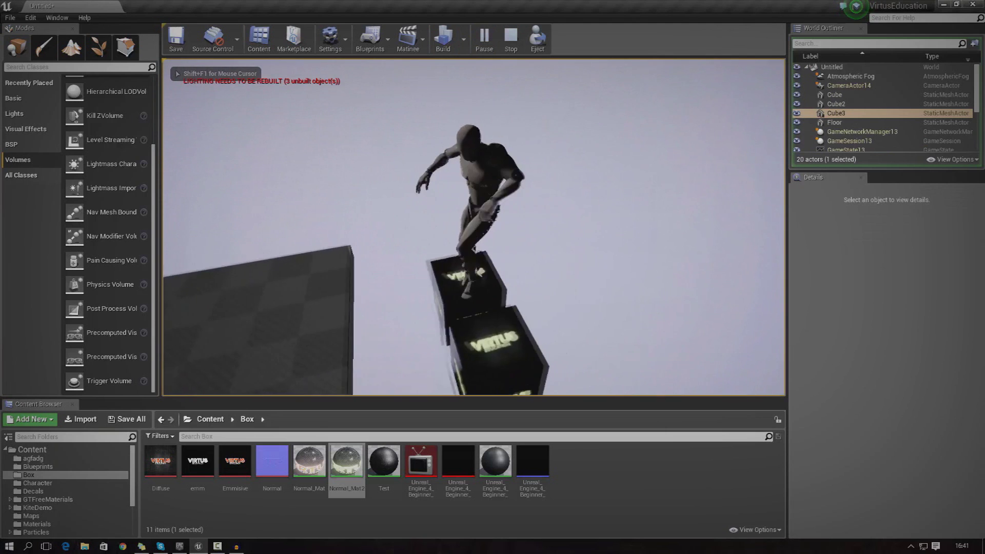
{"action": "key", "text": "space"}
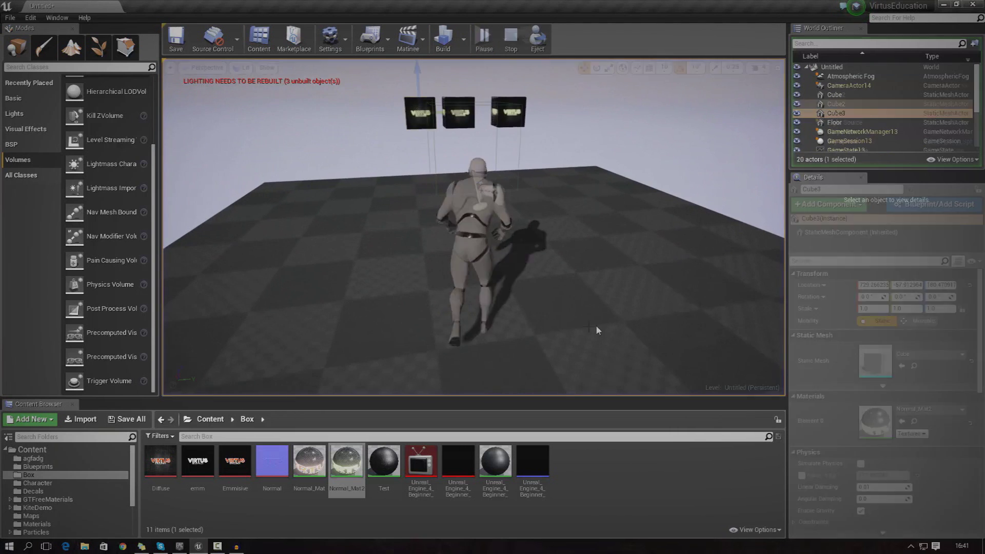
{"action": "left_click", "coordinate": [590, 316]}
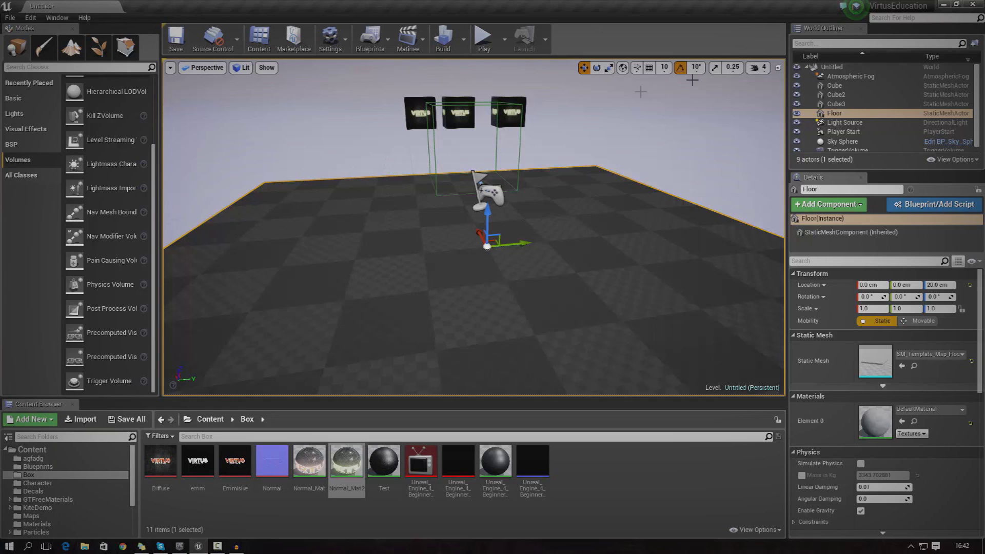
{"action": "right_click_drag", "start_coordinate": [679, 270], "coordinate": [672, 251]}
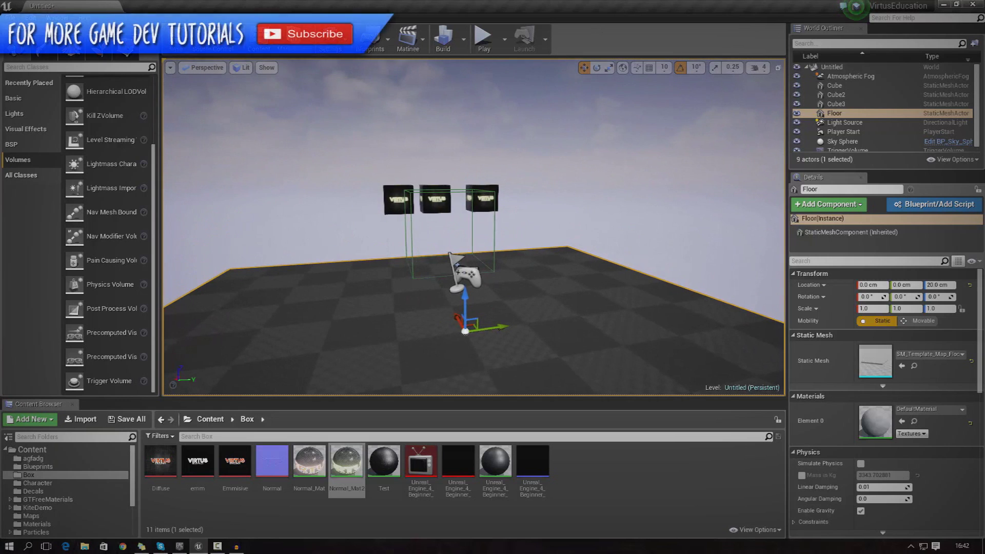